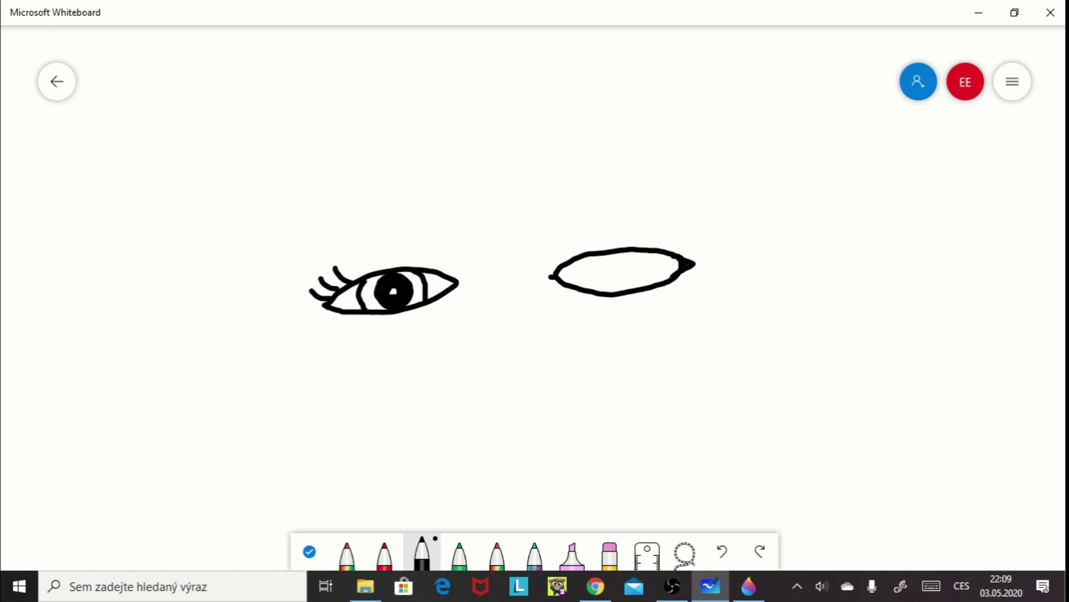
# - Redraw the second eye as a wider almond with a lid line and black pupil, and thicken the first eye's upper lid
pyautogui.hotkey('ctrl', 'z')
pyautogui.hotkey('ctrl', 'z')
pyautogui.moveTo(578, 275)
pyautogui.mouseDown()
pyautogui.moveTo(612, 249)
pyautogui.moveTo(736, 268)
pyautogui.moveTo(576, 275)
pyautogui.mouseUp()
pyautogui.moveTo(667, 256)
pyautogui.mouseDown()
pyautogui.moveTo(651, 256)
pyautogui.moveTo(653, 276)
pyautogui.moveTo(667, 252)
pyautogui.moveTo(649, 284)
pyautogui.moveTo(681, 265)
pyautogui.mouseUp()
pyautogui.moveTo(580, 274)
pyautogui.mouseDown()
pyautogui.moveTo(689, 248)
pyautogui.moveTo(732, 256)
pyautogui.mouseUp()
pyautogui.moveTo(321, 307)
pyautogui.mouseDown()
pyautogui.moveTo(374, 267)
pyautogui.moveTo(451, 274)
pyautogui.mouseUp()
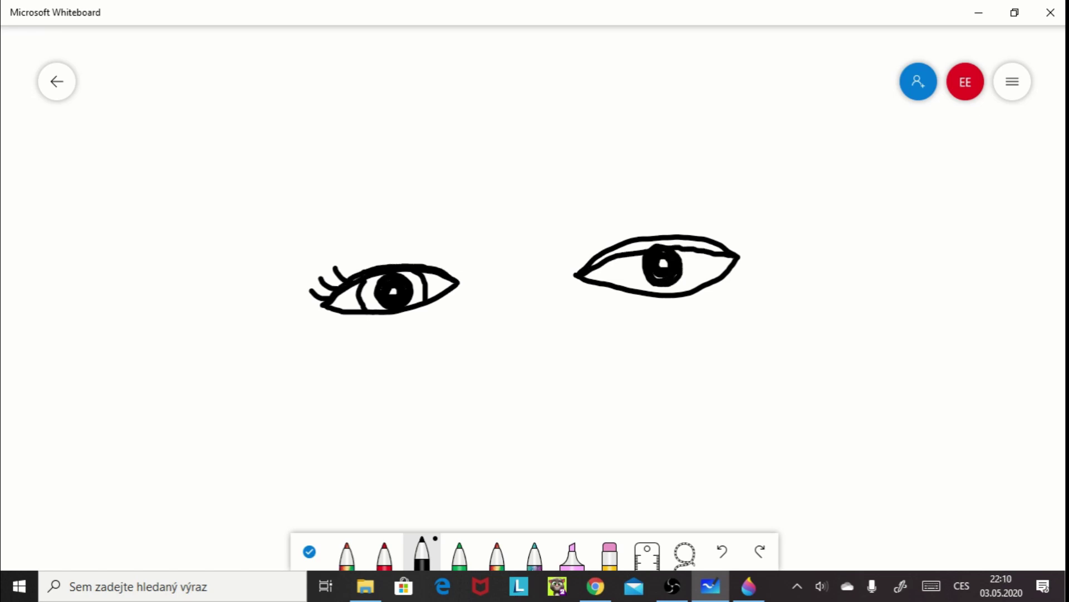
# - Detail the second eye with a heavier upper lid, iris arcs and three lashes at its outer corner
pyautogui.moveTo(592, 262); pyautogui.dragTo(677, 242)
pyautogui.moveTo(677, 243); pyautogui.dragTo(725, 252)
pyautogui.moveTo(646, 254)
pyautogui.mouseDown()
pyautogui.moveTo(641, 280)
pyautogui.moveTo(686, 261)
pyautogui.moveTo(675, 250)
pyautogui.moveTo(626, 288)
pyautogui.moveTo(673, 298)
pyautogui.moveTo(725, 214)
pyautogui.mouseUp()
pyautogui.moveTo(709, 247)
pyautogui.mouseDown()
pyautogui.moveTo(730, 223)
pyautogui.moveTo(742, 227)
pyautogui.moveTo(726, 223)
pyautogui.moveTo(738, 226)
pyautogui.mouseUp()
pyautogui.hotkey('ctrl', 'z')
pyautogui.hotkey('ctrl', 'z')
pyautogui.hotkey('ctrl', 'z')
pyautogui.moveTo(733, 253); pyautogui.dragTo(751, 232)
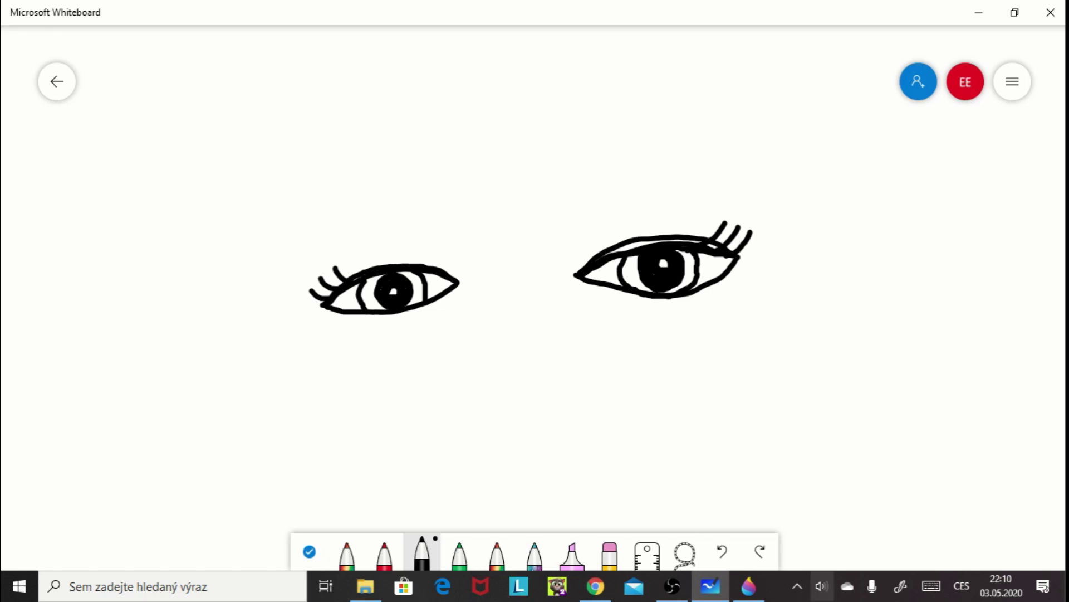
pyautogui.moveTo(322, 309)
pyautogui.mouseDown()
pyautogui.moveTo(418, 259)
pyautogui.moveTo(459, 281)
pyautogui.moveTo(343, 315)
pyautogui.mouseUp()
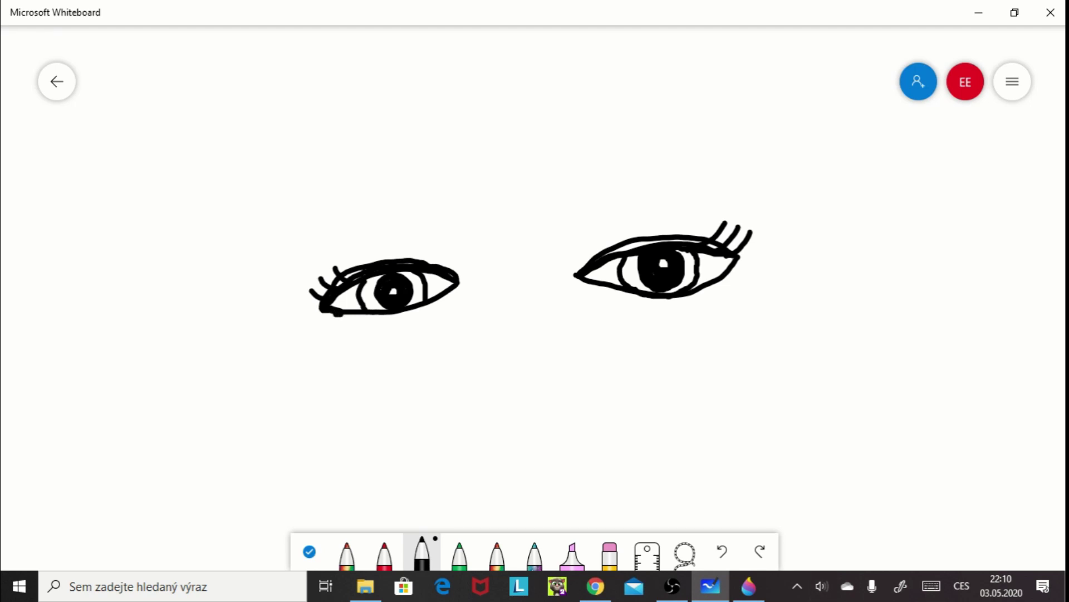
pyautogui.click(722, 552)
pyautogui.click(722, 552)
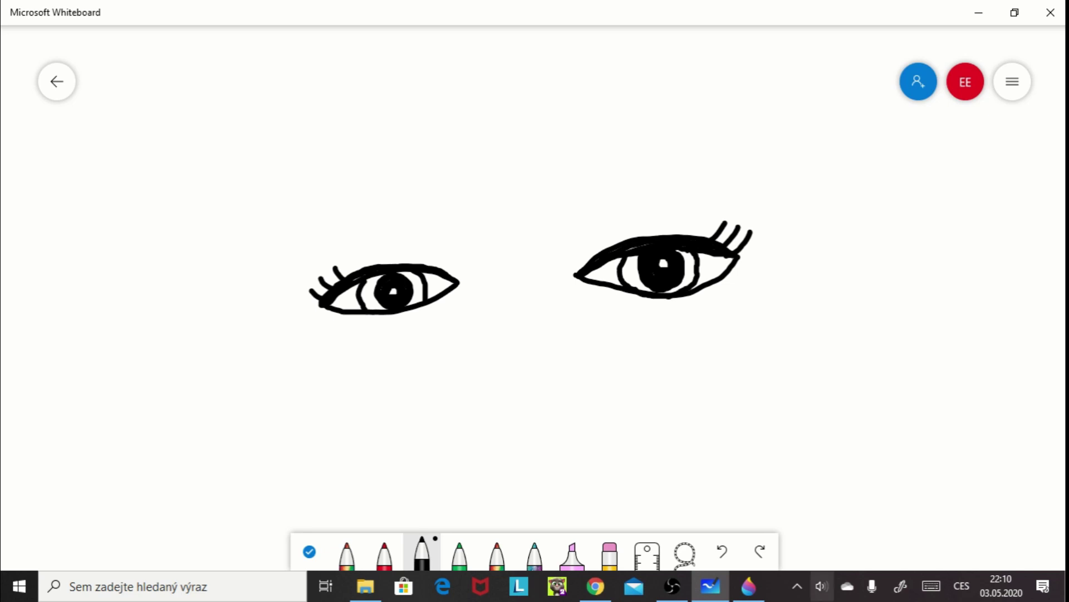
# - Draw a curved nose line below the eyes and a smiling mouth with upper and lower lips and short corner marks
pyautogui.moveTo(464, 382)
pyautogui.mouseDown()
pyautogui.moveTo(546, 390)
pyautogui.moveTo(578, 373)
pyautogui.mouseUp()
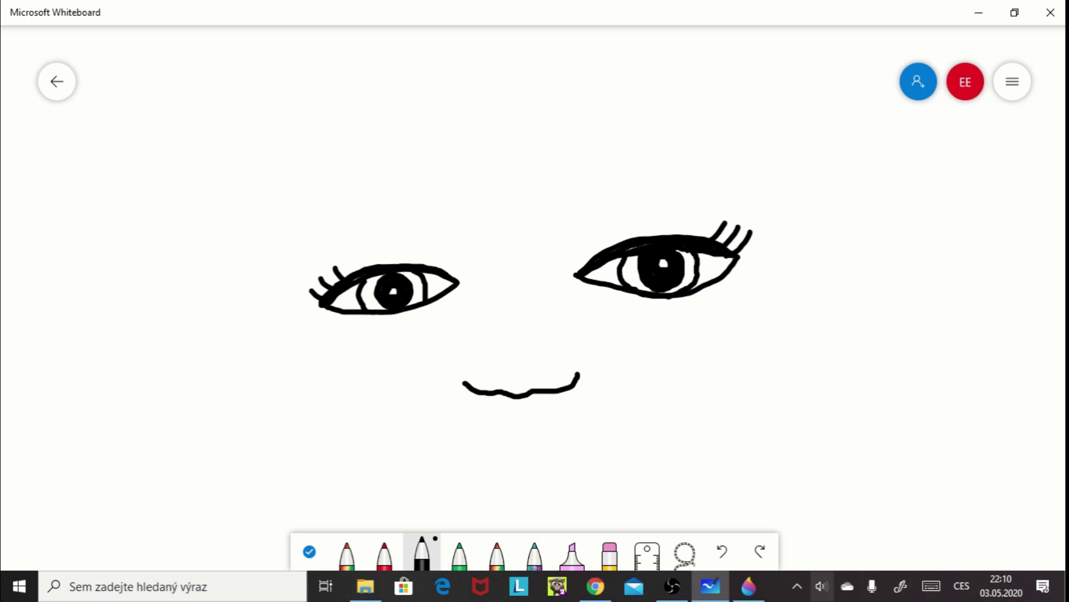
pyautogui.moveTo(414, 430)
pyautogui.mouseDown()
pyautogui.moveTo(573, 438)
pyautogui.moveTo(642, 414)
pyautogui.mouseUp()
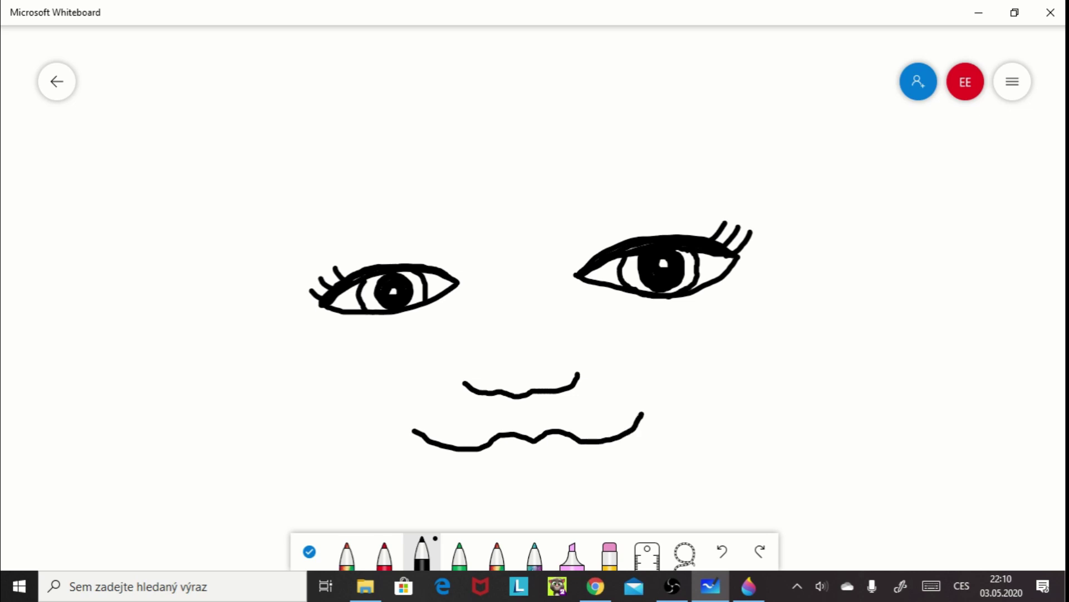
pyautogui.moveTo(454, 448)
pyautogui.mouseDown()
pyautogui.moveTo(532, 480)
pyautogui.moveTo(617, 446)
pyautogui.moveTo(650, 414)
pyautogui.mouseUp()
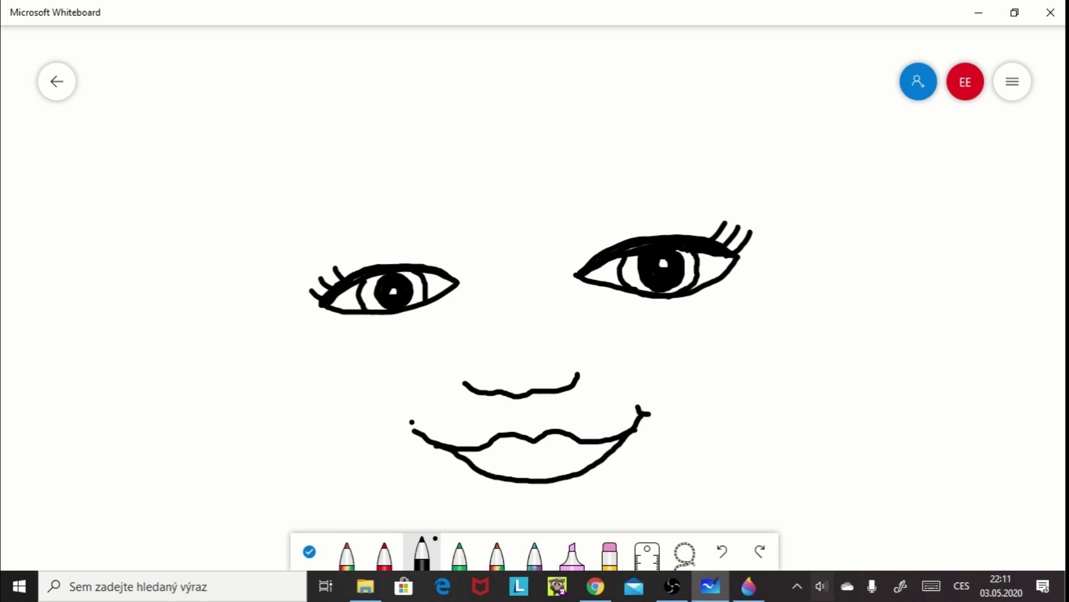
pyautogui.moveTo(412, 422)
pyautogui.mouseDown()
pyautogui.moveTo(554, 458)
pyautogui.moveTo(618, 440)
pyautogui.mouseUp()
# - Draw a round cheek beneath each eye and an outlined, arched eyebrow above each eye
pyautogui.moveTo(348, 332)
pyautogui.mouseDown()
pyautogui.moveTo(384, 336)
pyautogui.moveTo(344, 333)
pyautogui.mouseUp()
pyautogui.moveTo(727, 307)
pyautogui.mouseDown()
pyautogui.moveTo(749, 316)
pyautogui.moveTo(727, 306)
pyautogui.mouseUp()
pyautogui.moveTo(573, 185)
pyautogui.mouseDown()
pyautogui.moveTo(743, 189)
pyautogui.moveTo(571, 183)
pyautogui.mouseUp()
pyautogui.moveTo(470, 213)
pyautogui.mouseDown()
pyautogui.moveTo(465, 236)
pyautogui.moveTo(303, 256)
pyautogui.moveTo(300, 241)
pyautogui.moveTo(471, 212)
pyautogui.mouseUp()
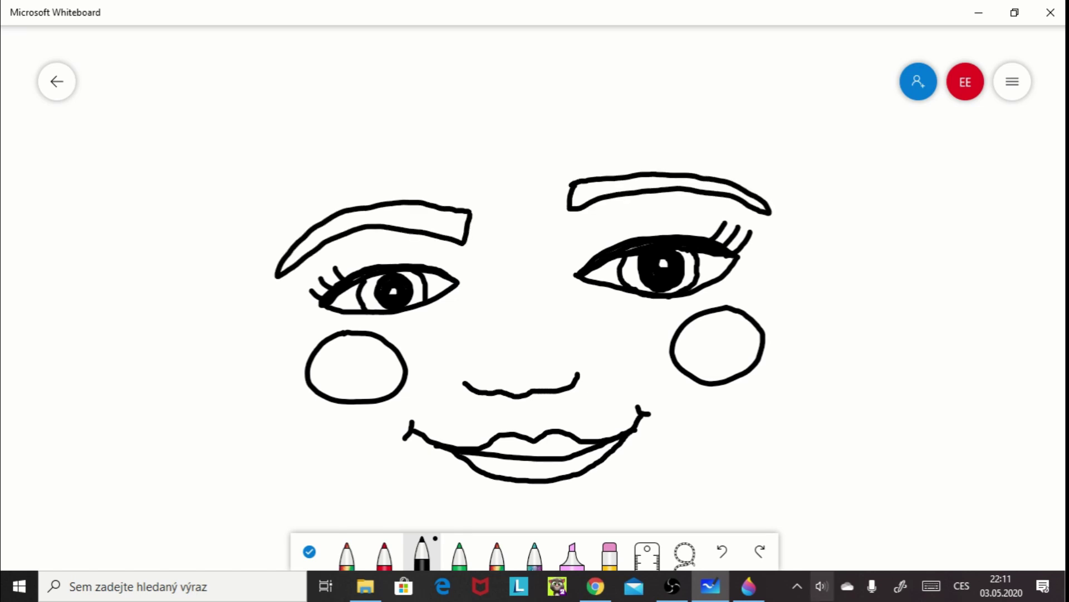
# - Draw the face outline around the features and add an ear with short inner lines on each side
pyautogui.click(309, 551)
pyautogui.scroll(-5, 535, 301)
pyautogui.click(534, 251)
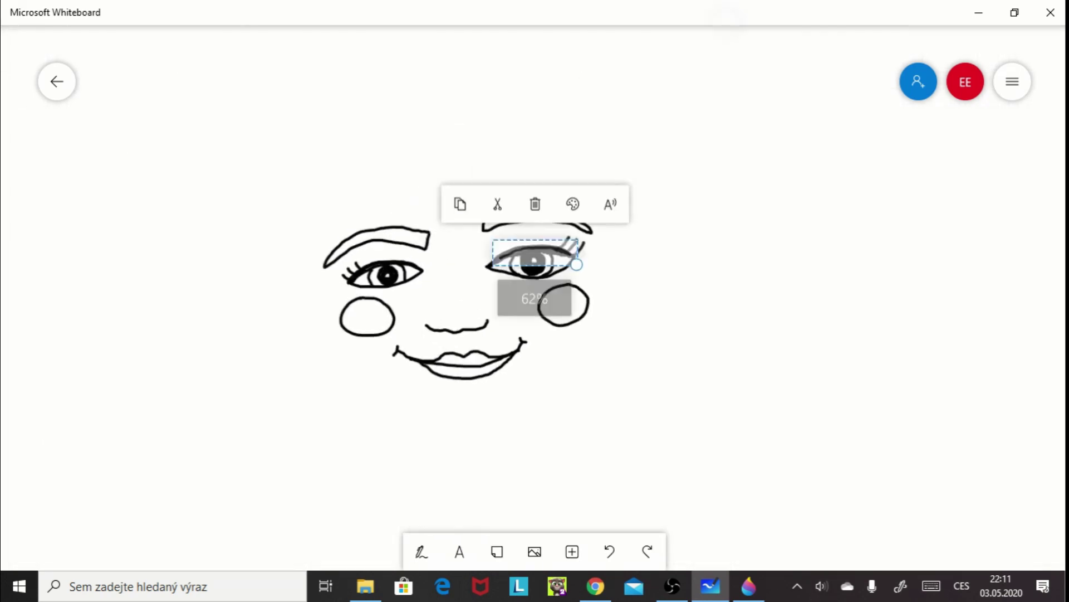
pyautogui.click(725, 251)
pyautogui.scroll(3, 430, 262)
pyautogui.click(422, 551)
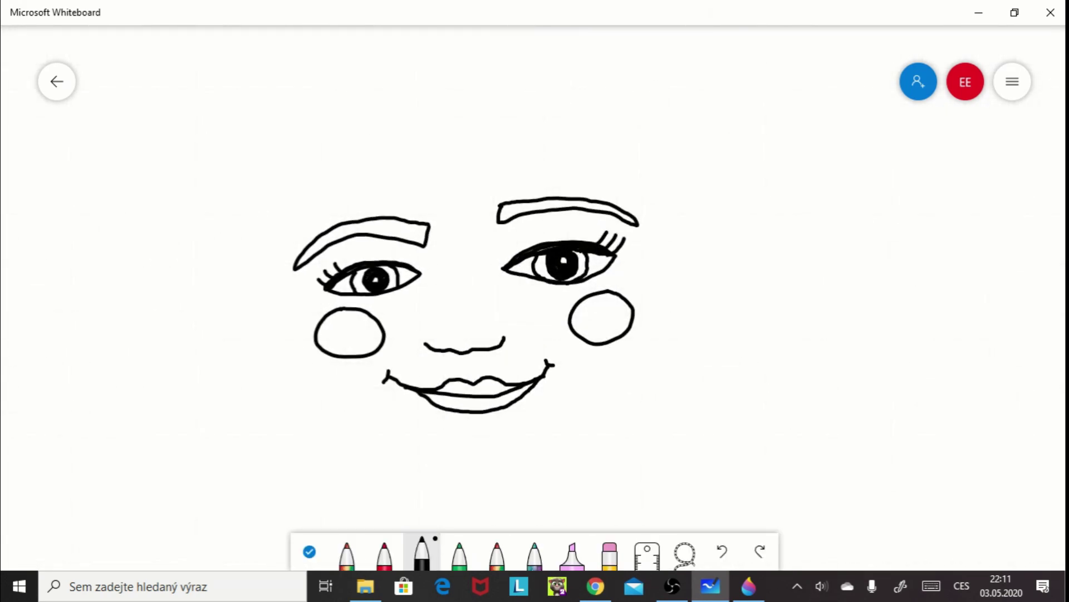
pyautogui.moveTo(272, 202)
pyautogui.mouseDown()
pyautogui.moveTo(272, 256)
pyautogui.moveTo(361, 434)
pyautogui.moveTo(520, 474)
pyautogui.moveTo(646, 346)
pyautogui.moveTo(668, 177)
pyautogui.mouseUp()
pyautogui.moveTo(274, 245)
pyautogui.mouseDown()
pyautogui.moveTo(245, 321)
pyautogui.moveTo(277, 337)
pyautogui.mouseUp()
pyautogui.moveTo(271, 283)
pyautogui.mouseDown()
pyautogui.moveTo(257, 284)
pyautogui.moveTo(259, 310)
pyautogui.mouseUp()
pyautogui.moveTo(667, 237); pyautogui.dragTo(653, 335)
pyautogui.moveTo(681, 272)
pyautogui.mouseDown()
pyautogui.moveTo(666, 273)
pyautogui.moveTo(675, 297)
pyautogui.mouseUp()
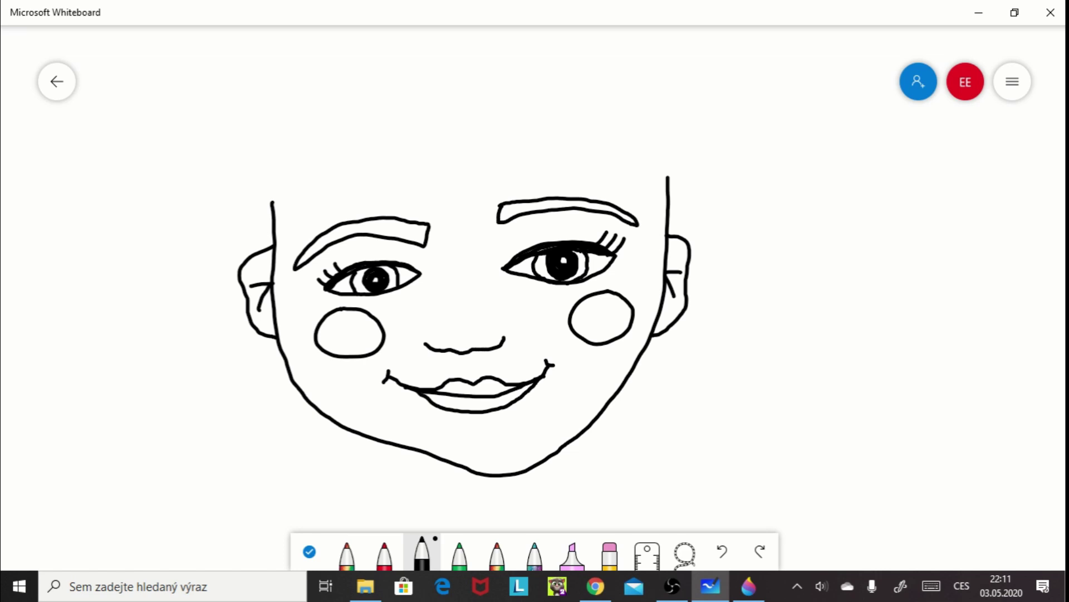
# - Draw the parted hairline across the forehead and the long outer outline of the hair down both sides
pyautogui.moveTo(505, 89)
pyautogui.mouseDown()
pyautogui.moveTo(260, 212)
pyautogui.moveTo(227, 287)
pyautogui.moveTo(225, 395)
pyautogui.mouseUp()
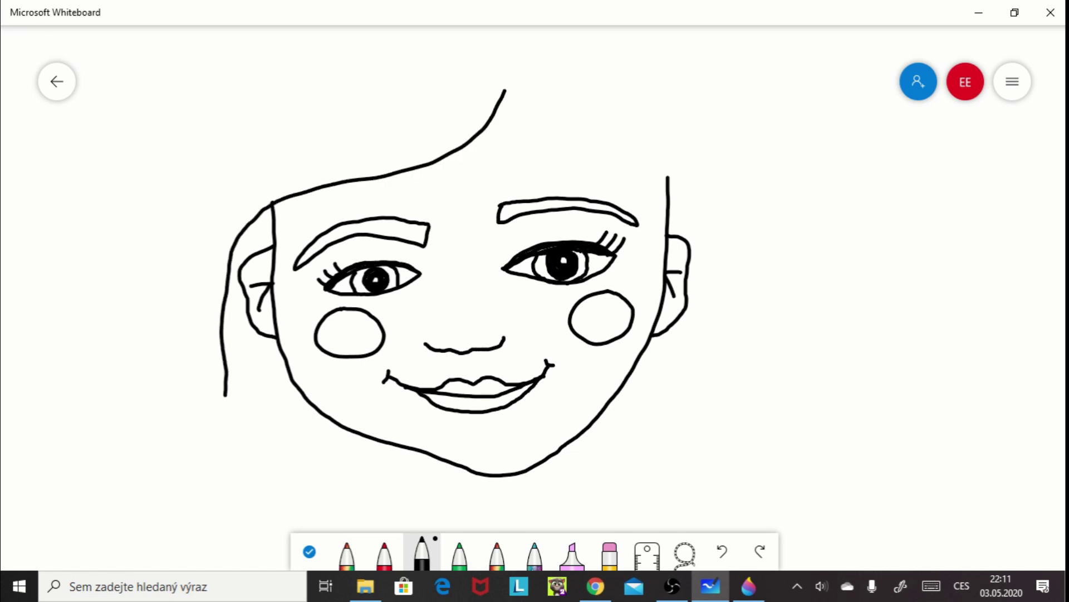
pyautogui.moveTo(497, 113)
pyautogui.mouseDown()
pyautogui.moveTo(683, 199)
pyautogui.moveTo(689, 385)
pyautogui.mouseUp()
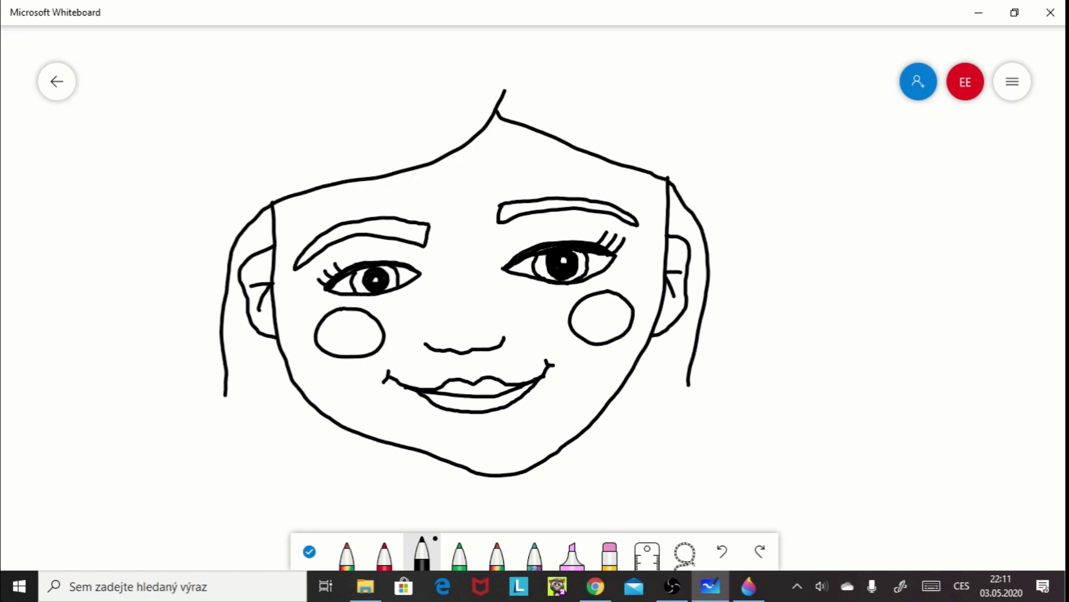
pyautogui.moveTo(503, 60)
pyautogui.mouseDown()
pyautogui.moveTo(393, 71)
pyautogui.moveTo(167, 393)
pyautogui.moveTo(159, 522)
pyautogui.moveTo(534, 63)
pyautogui.moveTo(756, 403)
pyautogui.moveTo(786, 478)
pyautogui.mouseUp()
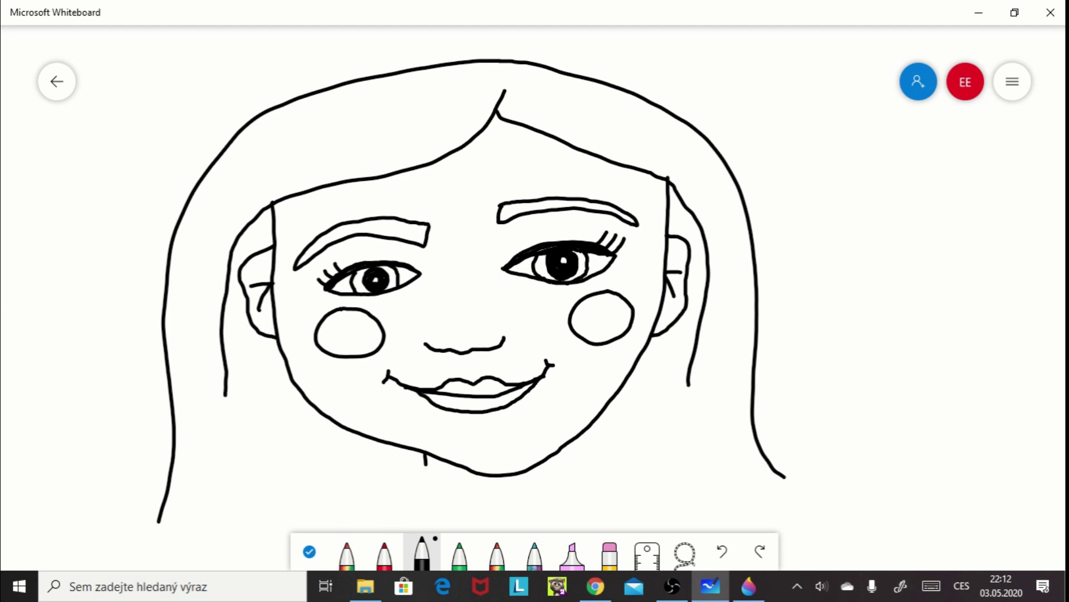
# - Replace the pointed jaw line with a rounder chin curve and draw two short neck lines beneath it
pyautogui.click(610, 552)
pyautogui.click(757, 312)
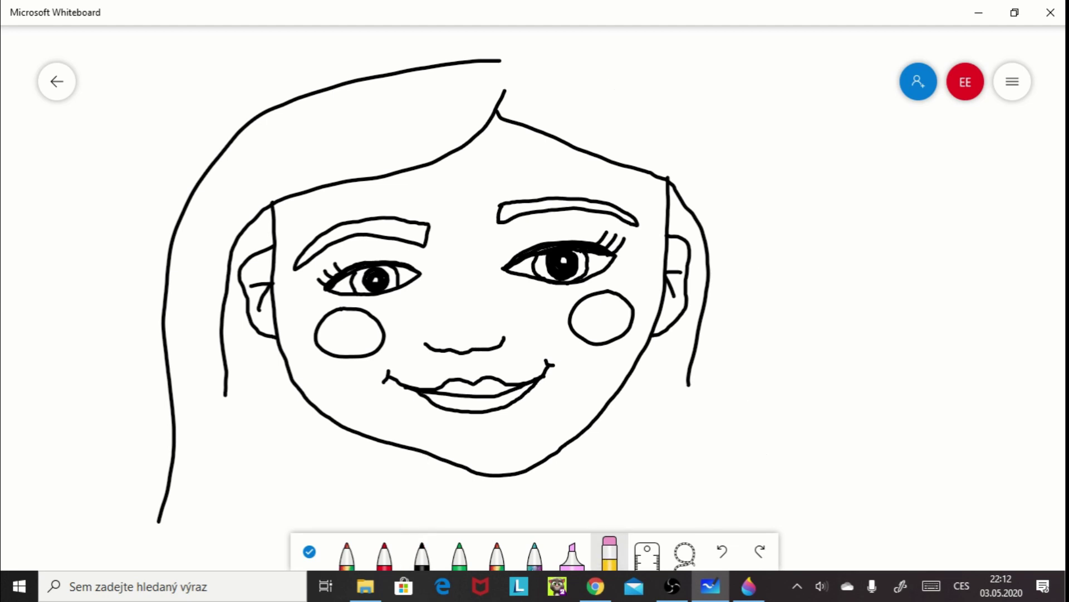
pyautogui.click(723, 551)
pyautogui.moveTo(334, 421)
pyautogui.mouseDown()
pyautogui.moveTo(499, 475)
pyautogui.moveTo(527, 472)
pyautogui.mouseUp()
pyautogui.click(421, 553)
pyautogui.moveTo(334, 422)
pyautogui.mouseDown()
pyautogui.moveTo(353, 440)
pyautogui.moveTo(507, 475)
pyautogui.moveTo(528, 468)
pyautogui.moveTo(406, 462)
pyautogui.moveTo(335, 421)
pyautogui.mouseUp()
pyautogui.hotkey('ctrl', 'z')
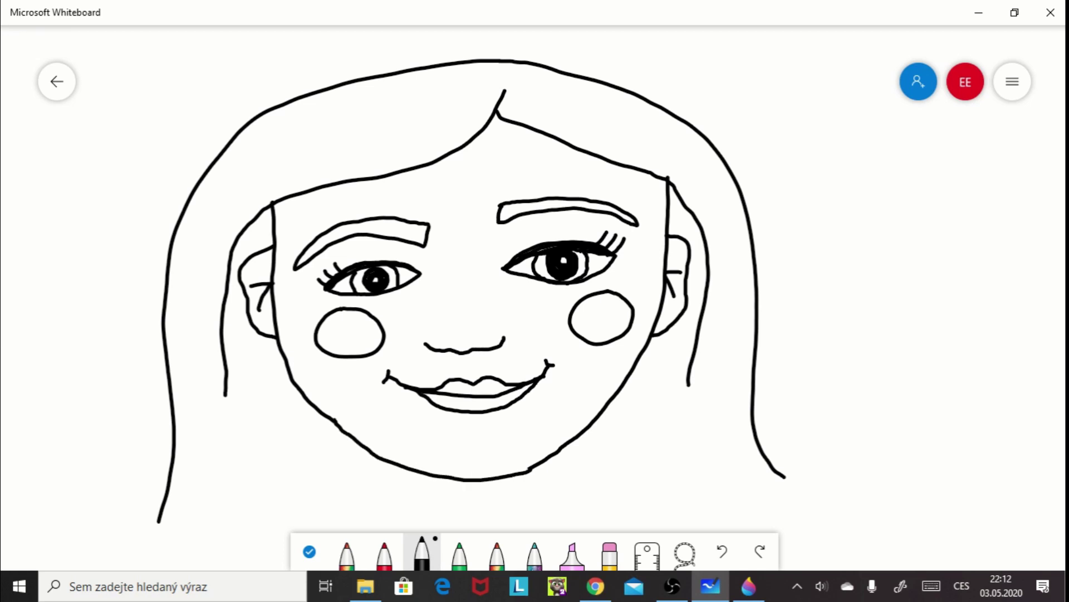
pyautogui.moveTo(420, 473); pyautogui.dragTo(413, 524)
pyautogui.moveTo(530, 471); pyautogui.dragTo(537, 522)
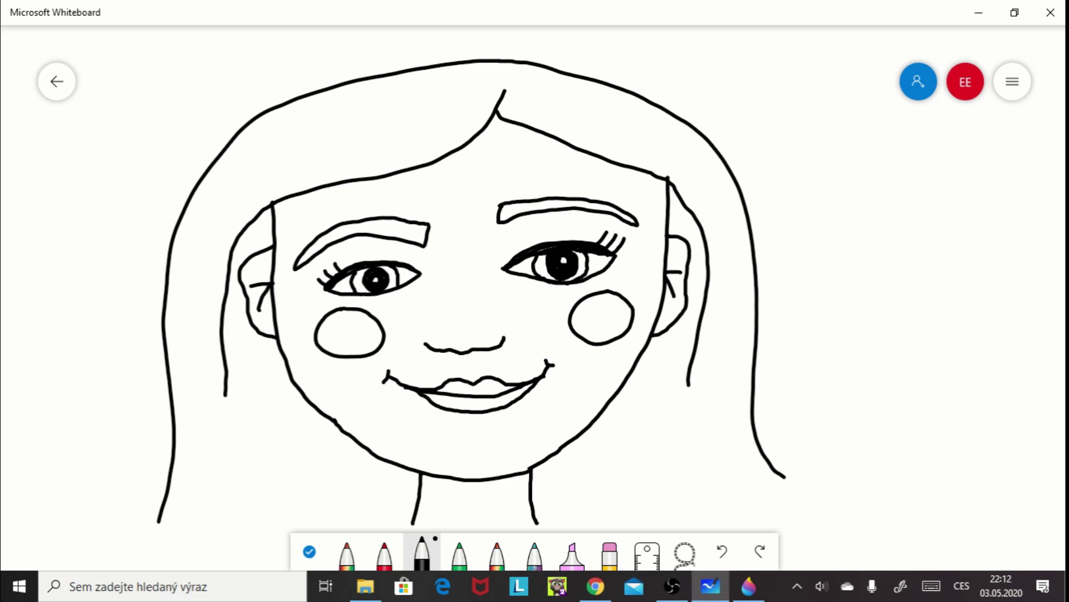
# - Complete the raised forearm with a cuff line and draw its hand with curled fingers and an upright thumb
pyautogui.click(309, 552)
pyautogui.scroll(-5, 485, 370)
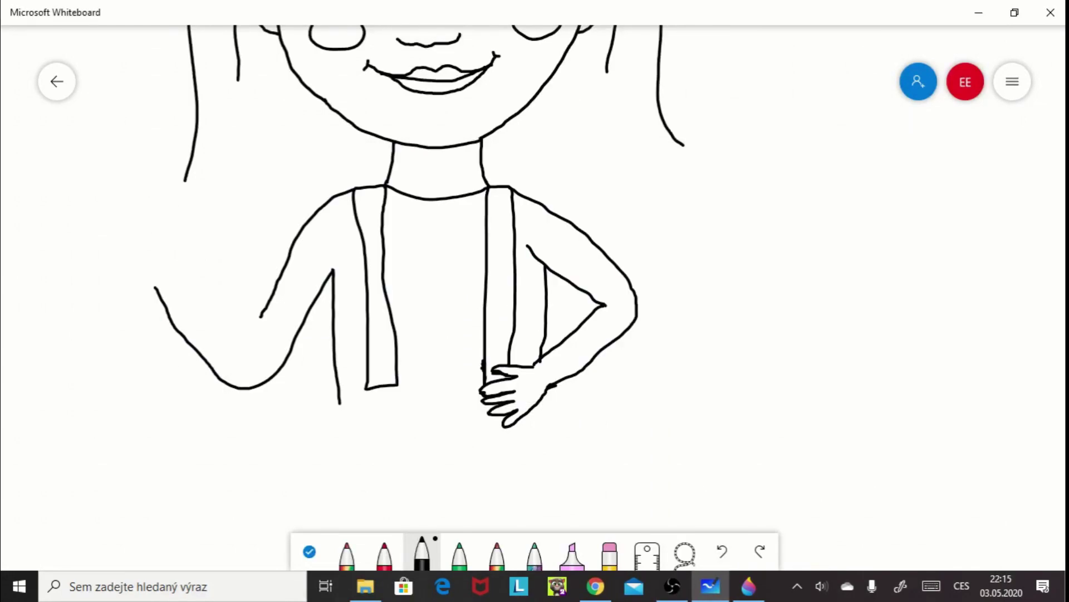
pyautogui.moveTo(260, 315)
pyautogui.mouseDown()
pyautogui.moveTo(245, 357)
pyautogui.moveTo(183, 277)
pyautogui.mouseUp()
pyautogui.moveTo(168, 316)
pyautogui.mouseDown()
pyautogui.moveTo(197, 290)
pyautogui.moveTo(174, 226)
pyautogui.moveTo(147, 267)
pyautogui.moveTo(135, 272)
pyautogui.moveTo(126, 257)
pyautogui.mouseUp()
pyautogui.moveTo(139, 212)
pyautogui.mouseDown()
pyautogui.moveTo(139, 247)
pyautogui.moveTo(157, 205)
pyautogui.mouseUp()
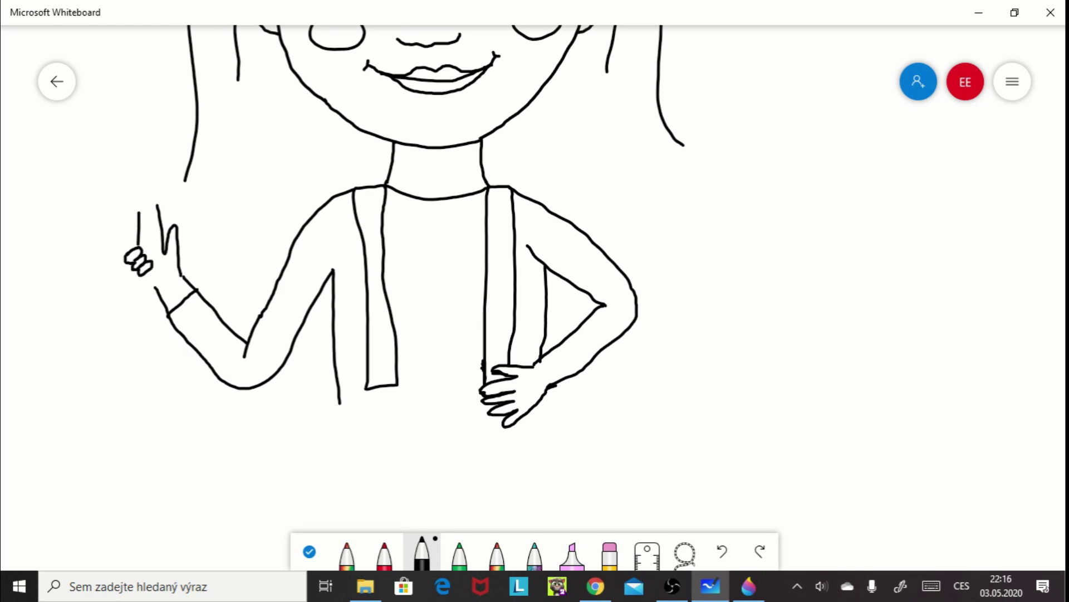
# - Draw the object held in the raised hand as a narrow handle with a thickened edge and a wide rectangular head
pyautogui.moveTo(141, 276)
pyautogui.mouseDown()
pyautogui.moveTo(157, 287)
pyautogui.moveTo(166, 255)
pyautogui.mouseUp()
pyautogui.moveTo(138, 211)
pyautogui.mouseDown()
pyautogui.moveTo(157, 209)
pyautogui.moveTo(156, 196)
pyautogui.moveTo(138, 195)
pyautogui.moveTo(143, 210)
pyautogui.mouseUp()
pyautogui.click(722, 551)
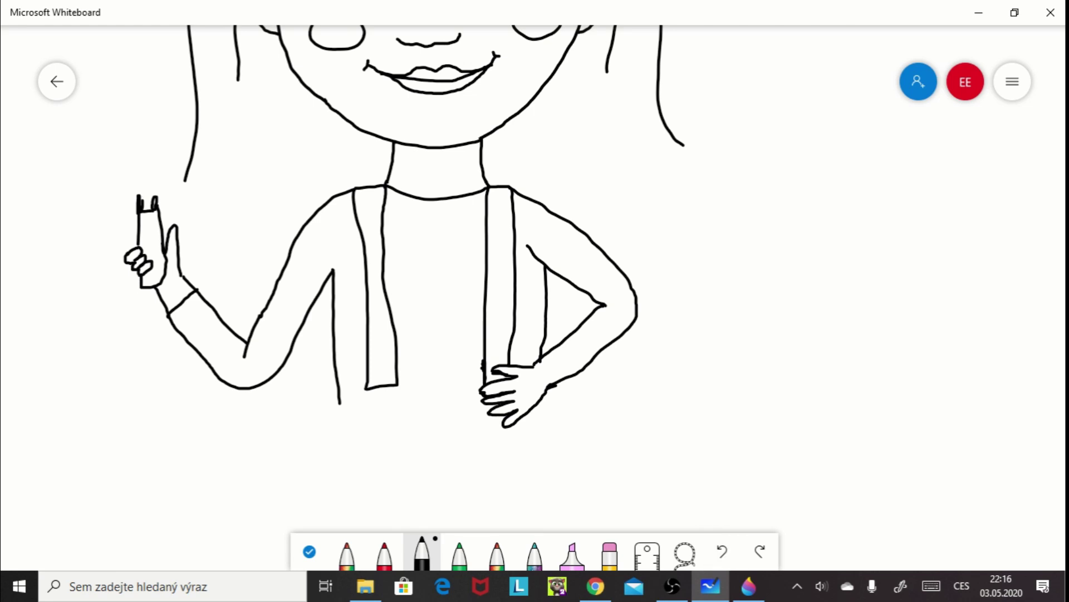
pyautogui.click(722, 551)
pyautogui.moveTo(143, 198)
pyautogui.mouseDown()
pyautogui.moveTo(86, 198)
pyautogui.moveTo(101, 165)
pyautogui.moveTo(173, 164)
pyautogui.moveTo(184, 173)
pyautogui.moveTo(159, 207)
pyautogui.mouseUp()
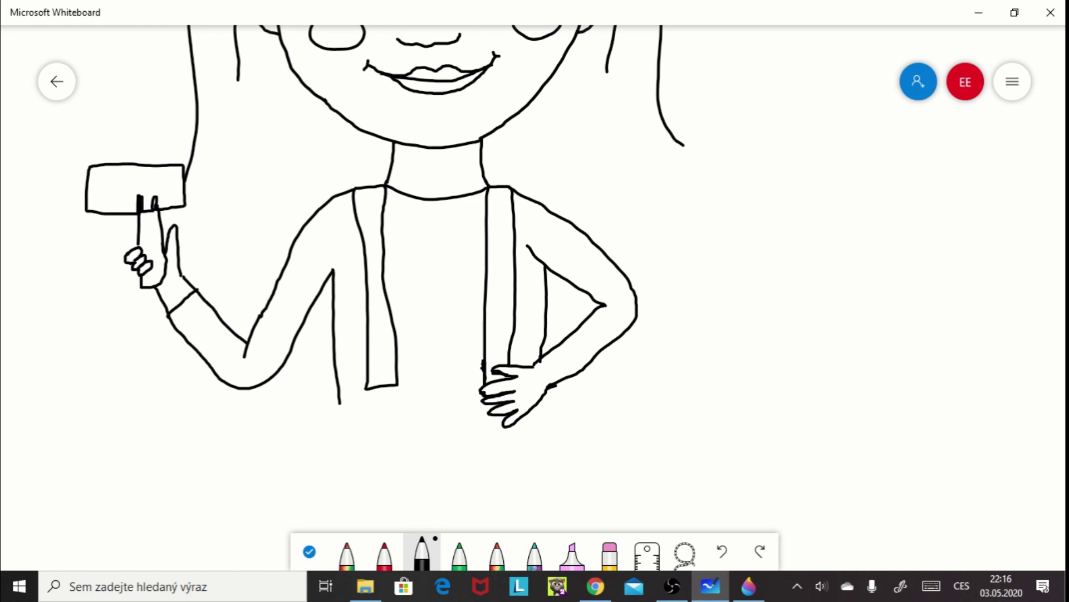
pyautogui.moveTo(160, 287); pyautogui.dragTo(160, 212)
# - Remove the closed lower end of the shorter suspender, extend it to the waist and draw a waistband across the torso
pyautogui.click(609, 554)
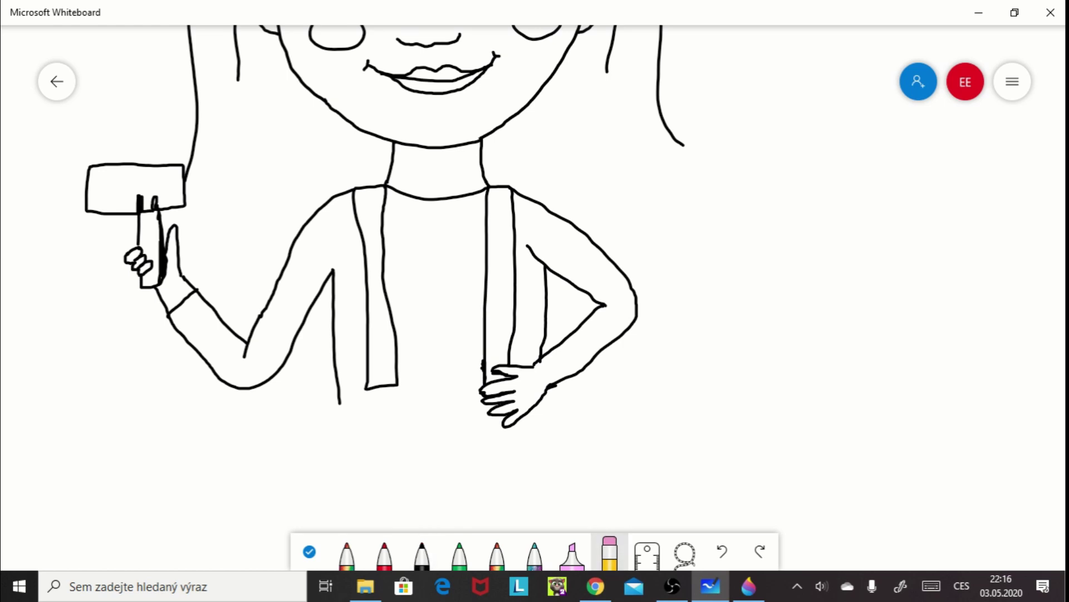
pyautogui.moveTo(366, 386)
pyautogui.mouseDown()
pyautogui.moveTo(398, 383)
pyautogui.moveTo(367, 406)
pyautogui.moveTo(397, 405)
pyautogui.mouseUp()
pyautogui.click(422, 555)
pyautogui.moveTo(334, 416)
pyautogui.mouseDown()
pyautogui.moveTo(487, 412)
pyautogui.moveTo(336, 419)
pyautogui.moveTo(355, 444)
pyautogui.moveTo(491, 443)
pyautogui.moveTo(515, 425)
pyautogui.moveTo(339, 412)
pyautogui.moveTo(398, 415)
pyautogui.mouseUp()
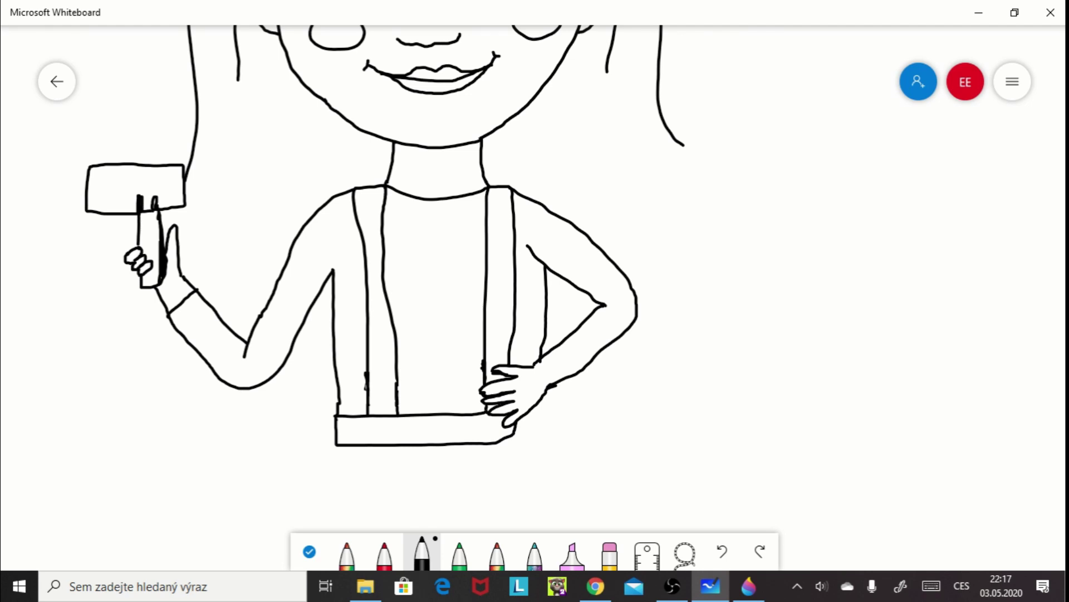
# - Add a cuff line at the wrist of the hand on the hip and draw a flared skirt with a wavy hem
pyautogui.click(309, 552)
pyautogui.moveTo(424, 401); pyautogui.dragTo(445, 274)
pyautogui.click(422, 552)
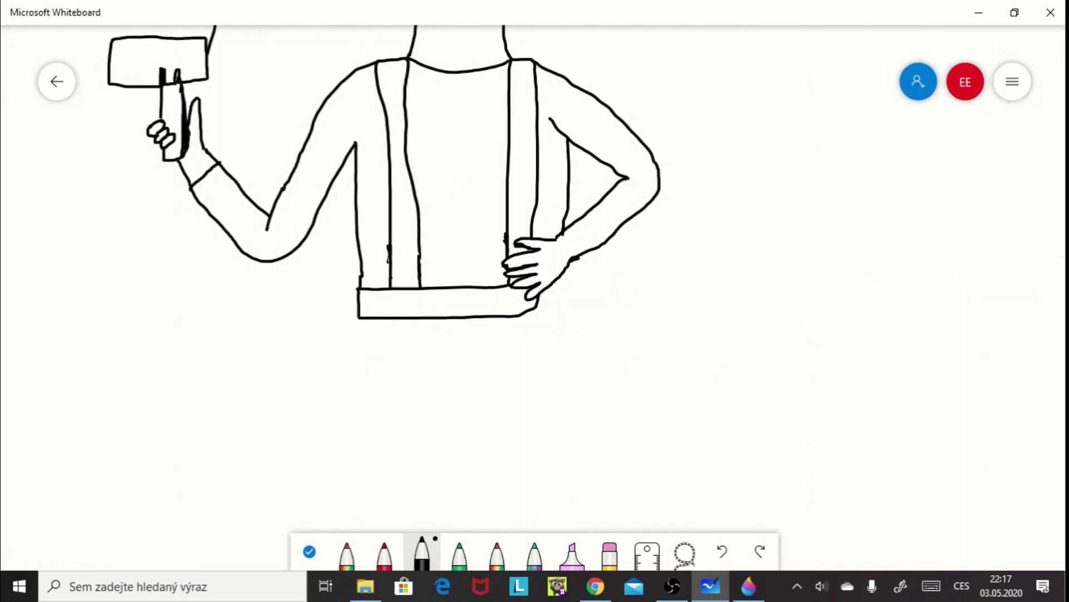
pyautogui.moveTo(566, 228); pyautogui.dragTo(580, 255)
pyautogui.moveTo(359, 319)
pyautogui.mouseDown()
pyautogui.moveTo(263, 449)
pyautogui.moveTo(428, 473)
pyautogui.moveTo(636, 457)
pyautogui.mouseUp()
pyautogui.moveTo(535, 309); pyautogui.dragTo(633, 450)
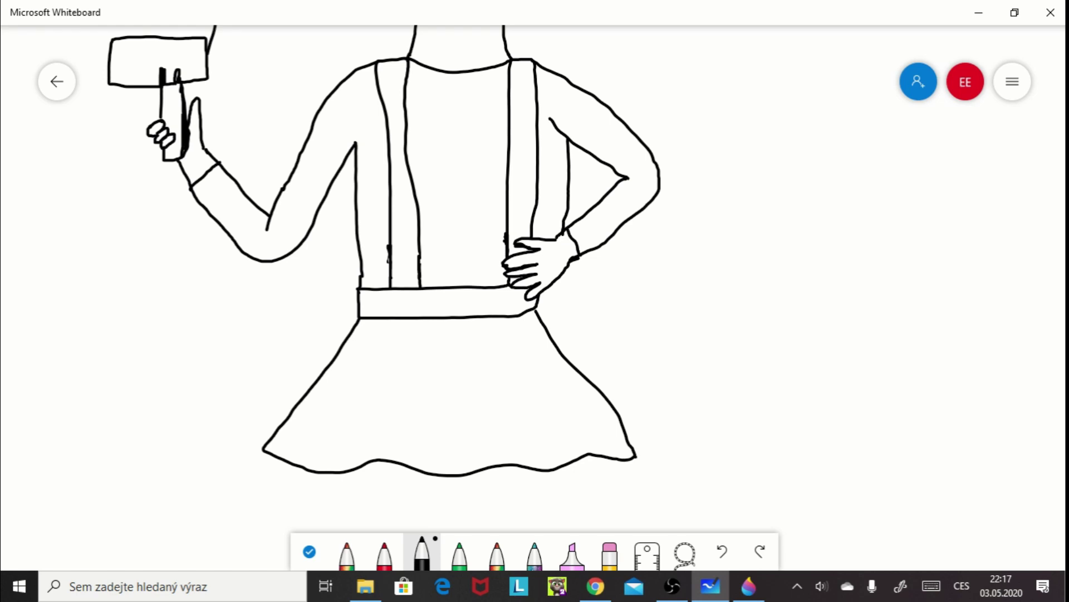
# - Draw nine pleat lines rising from the hem across the width of the skirt
pyautogui.moveTo(327, 416); pyautogui.dragTo(289, 460)
pyautogui.moveTo(357, 401); pyautogui.dragTo(324, 474)
pyautogui.moveTo(385, 383); pyautogui.dragTo(367, 462)
pyautogui.moveTo(416, 361); pyautogui.dragTo(409, 466)
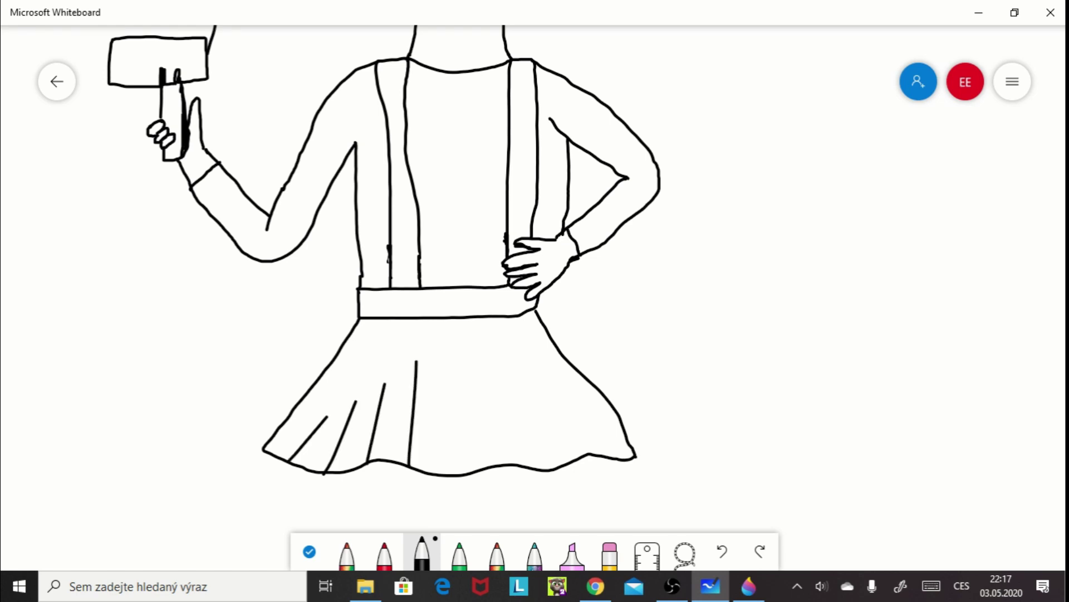
pyautogui.moveTo(448, 376); pyautogui.dragTo(444, 474)
pyautogui.moveTo(487, 376); pyautogui.dragTo(484, 466)
pyautogui.moveTo(517, 343); pyautogui.dragTo(525, 467)
pyautogui.moveTo(550, 371)
pyautogui.mouseDown()
pyautogui.moveTo(568, 464)
pyautogui.moveTo(606, 456)
pyautogui.mouseUp()
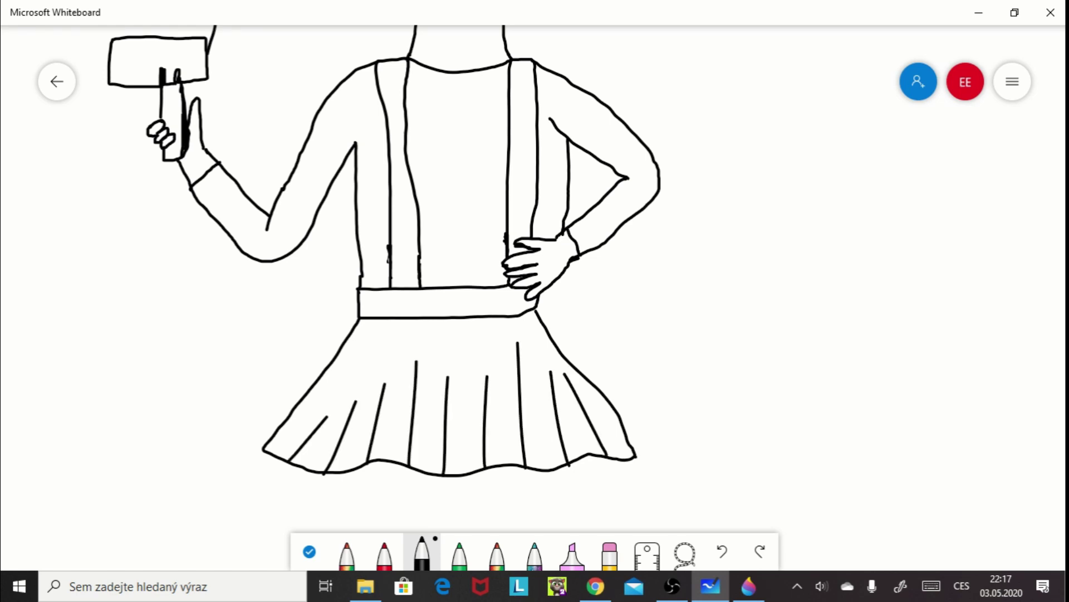
# - Draw the first leg as two long lines running down from the skirt hem
pyautogui.click(310, 552)
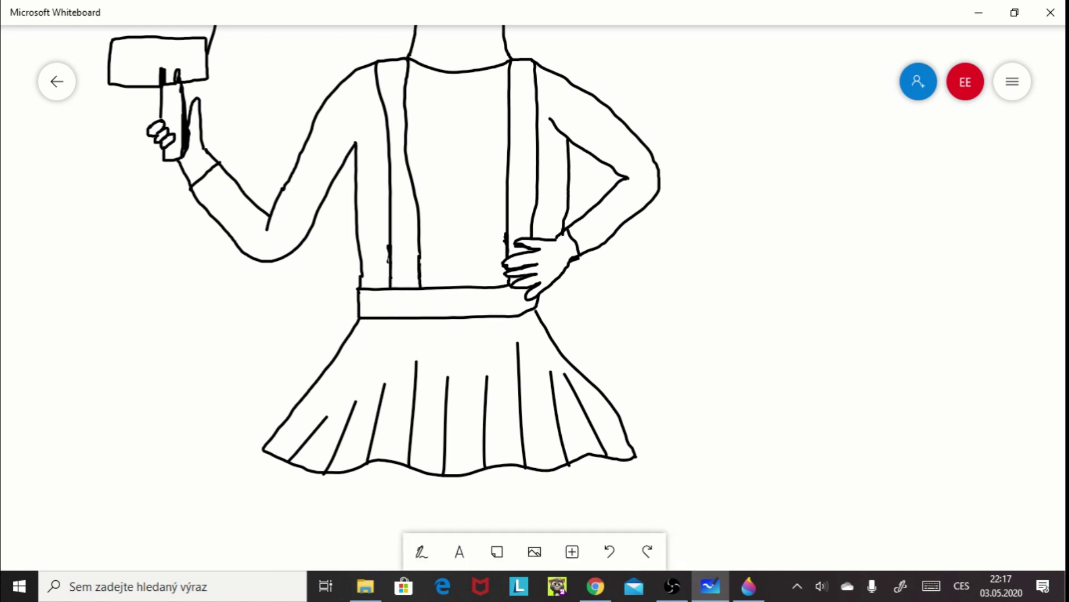
pyautogui.moveTo(557, 362); pyautogui.dragTo(580, 236)
pyautogui.click(421, 551)
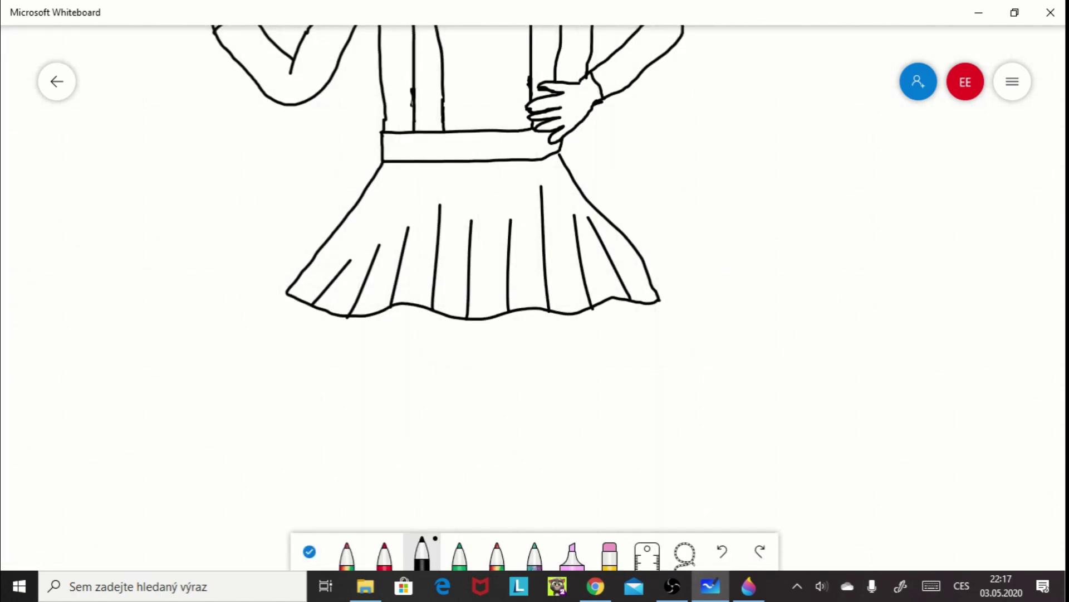
pyautogui.moveTo(393, 306); pyautogui.dragTo(398, 443)
pyautogui.moveTo(473, 322); pyautogui.dragTo(460, 442)
pyautogui.moveTo(526, 310); pyautogui.dragTo(538, 434)
pyautogui.moveTo(611, 298); pyautogui.dragTo(608, 444)
pyautogui.hotkey('ctrl', 'z')
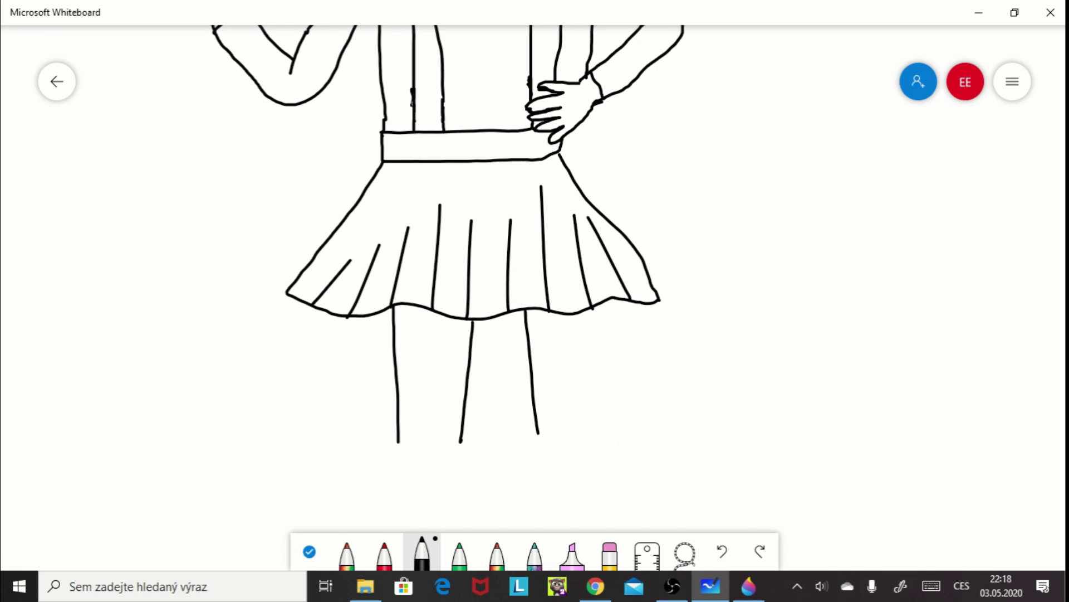
pyautogui.hotkey('ctrl', 'z')
# - Draw the second leg close beside the first and redo its outer line so that it tapers inward
pyautogui.moveTo(491, 318); pyautogui.dragTo(516, 448)
pyautogui.moveTo(591, 309); pyautogui.dragTo(588, 448)
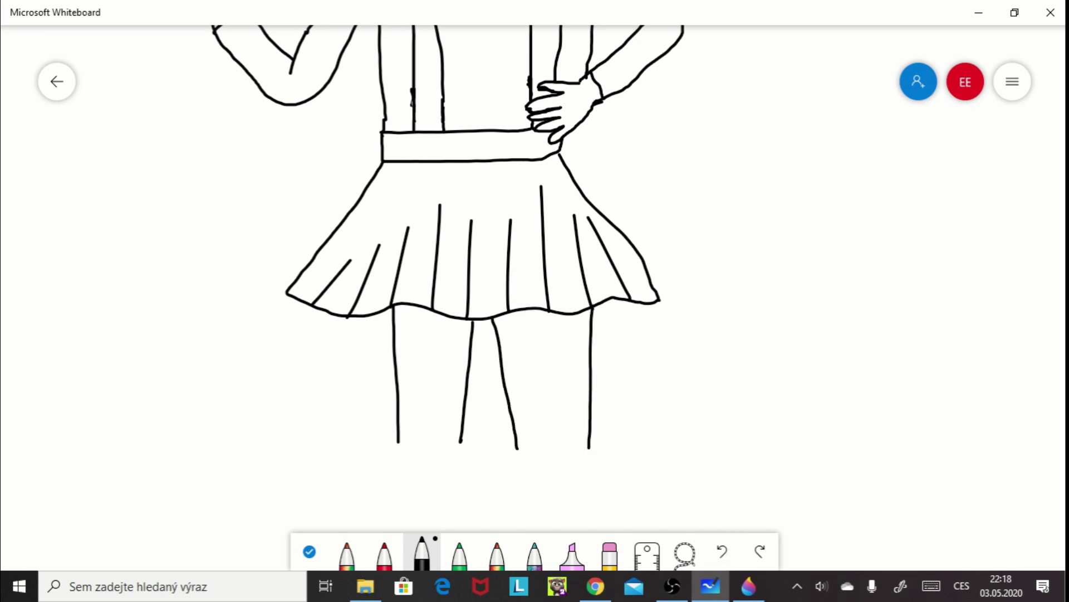
pyautogui.hotkey('ctrl', 'z')
pyautogui.moveTo(590, 310); pyautogui.dragTo(581, 445)
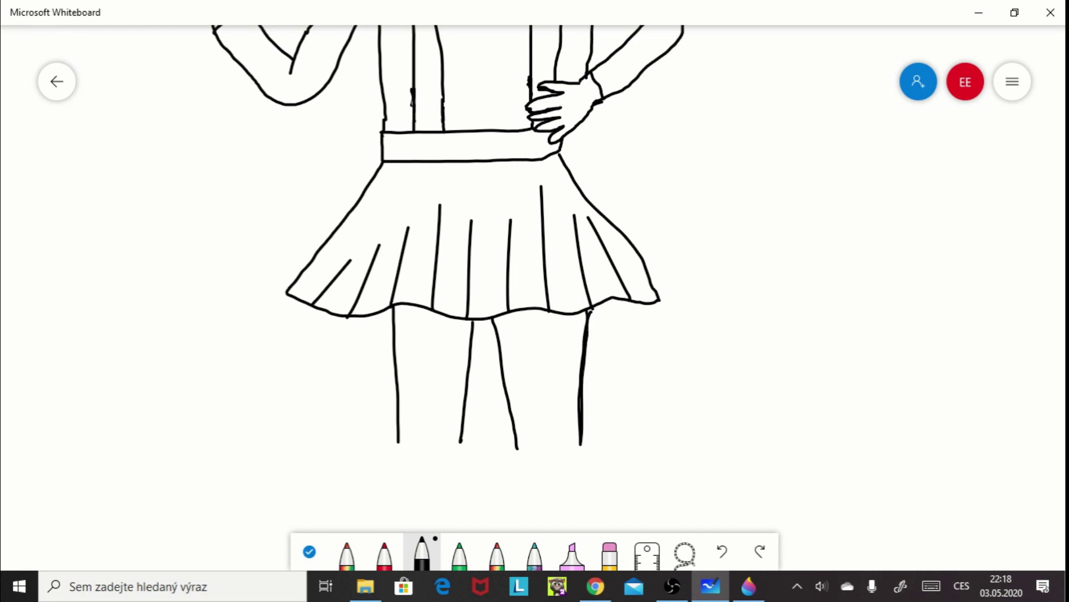
# - Draw a square patch containing a heart on the chest between the two suspenders
pyautogui.click(310, 552)
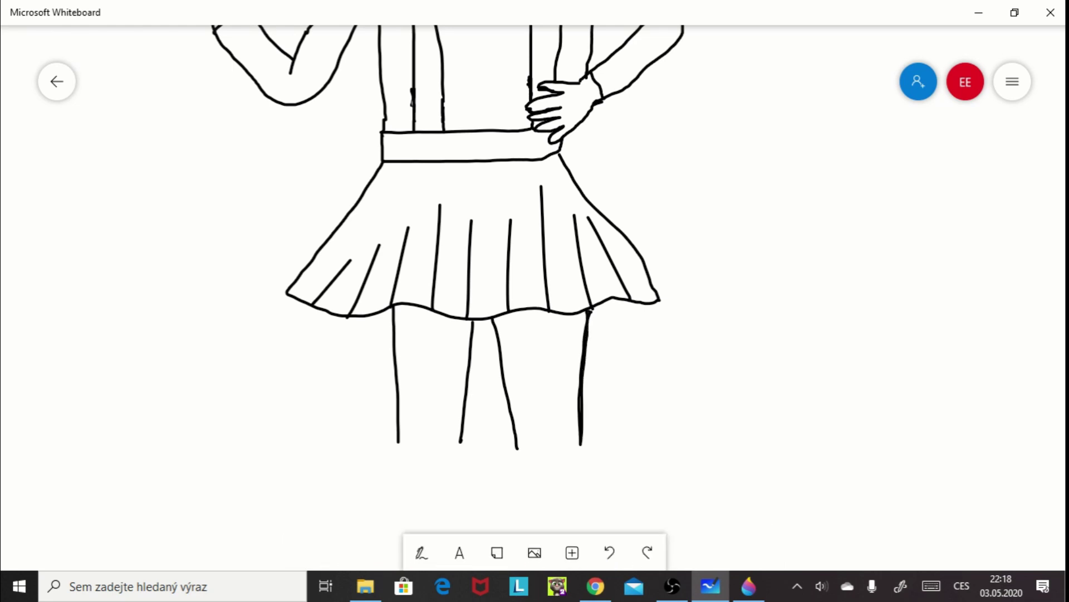
pyautogui.moveTo(501, 223); pyautogui.dragTo(472, 435)
pyautogui.moveTo(479, 251); pyautogui.dragTo(480, 303)
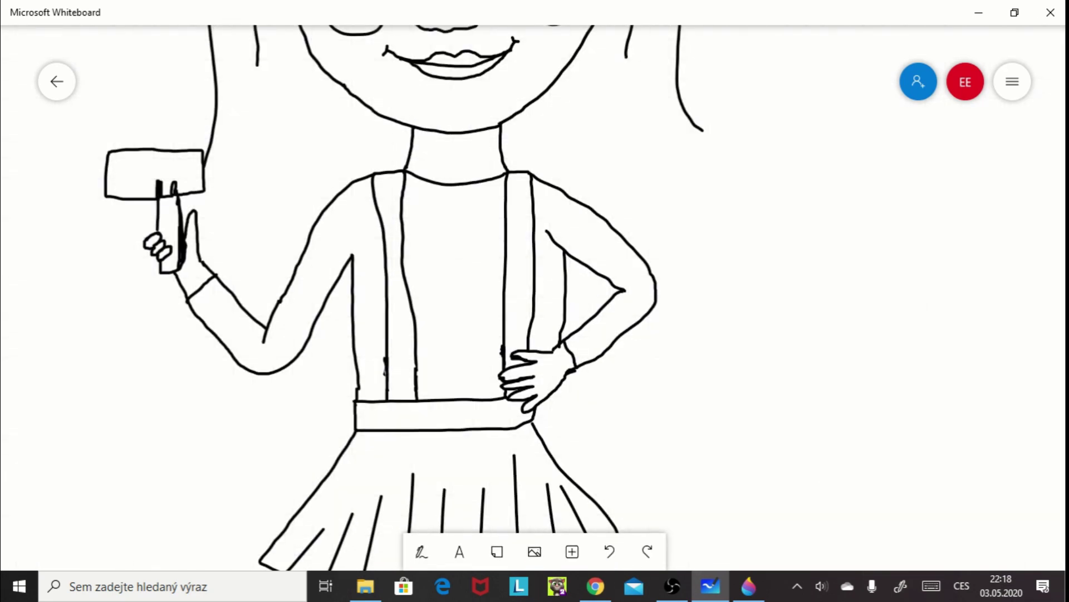
pyautogui.click(421, 552)
pyautogui.moveTo(429, 238)
pyautogui.mouseDown()
pyautogui.moveTo(429, 273)
pyautogui.moveTo(494, 238)
pyautogui.moveTo(429, 236)
pyautogui.moveTo(462, 295)
pyautogui.moveTo(460, 258)
pyautogui.mouseUp()
pyautogui.click(309, 552)
pyautogui.moveTo(390, 278); pyautogui.dragTo(413, 271)
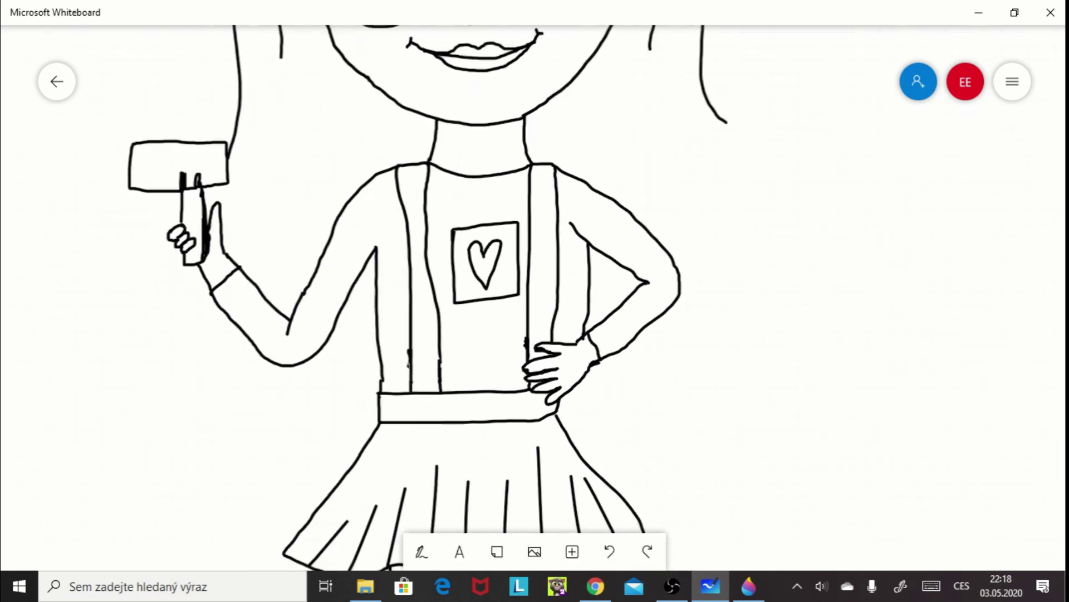
# - Draw flicked, pointed hair tips with the black pen on the side of the arm resting on the hip
pyautogui.scroll(-5, 412, 317)
pyautogui.rightClick(422, 125)
pyautogui.click(422, 551)
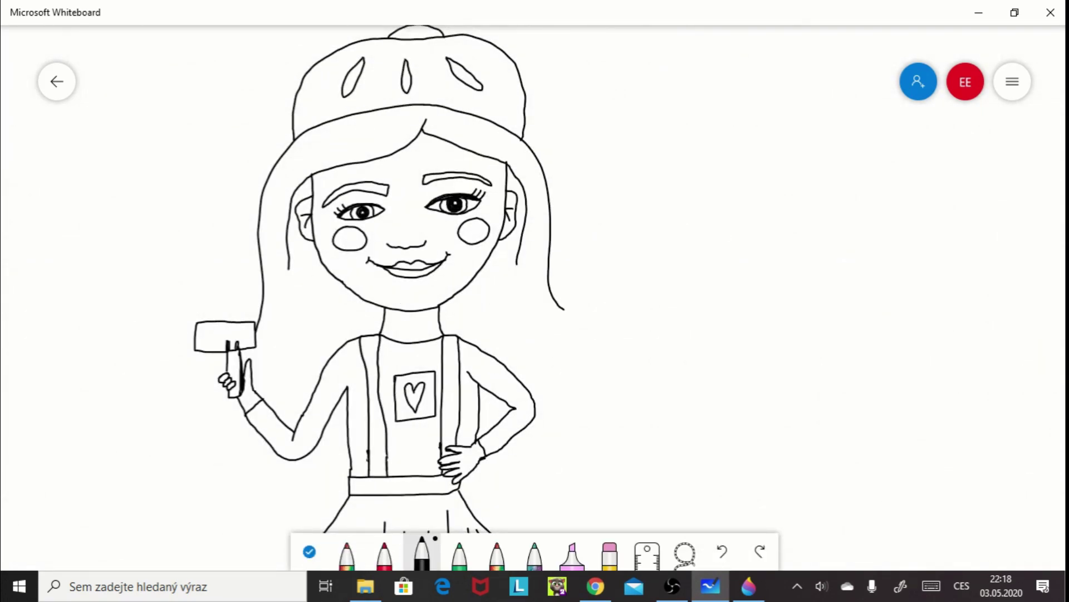
pyautogui.moveTo(571, 316); pyautogui.dragTo(501, 289)
pyautogui.moveTo(528, 336)
pyautogui.mouseDown()
pyautogui.moveTo(541, 350)
pyautogui.moveTo(481, 295)
pyautogui.mouseUp()
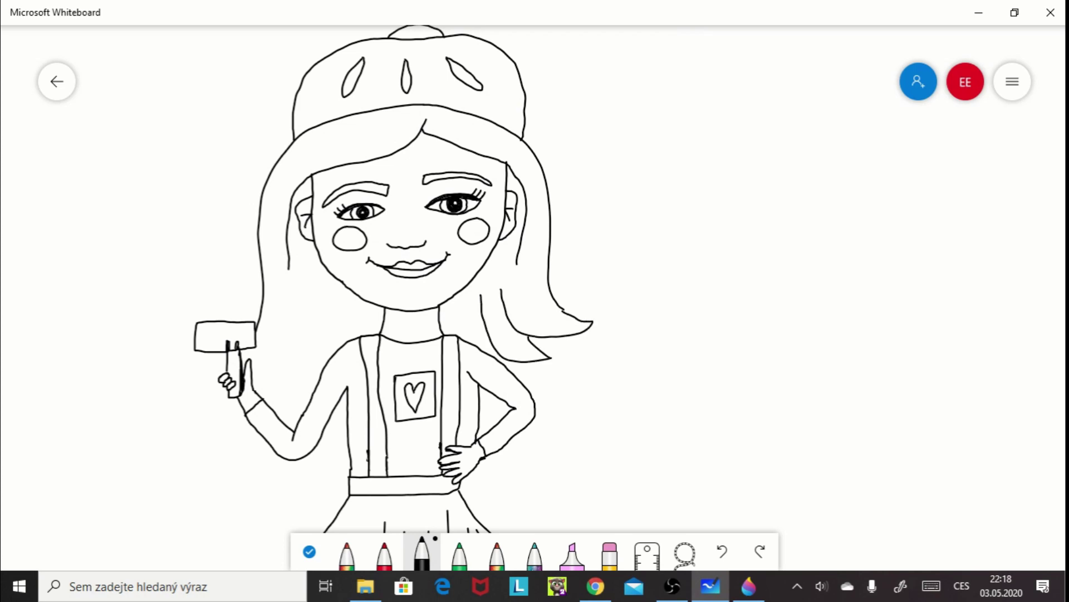
# - Draw pointed hair tips on the raised-hand side and extend the inner strands to finish the hair
pyautogui.moveTo(289, 269)
pyautogui.mouseDown()
pyautogui.moveTo(278, 337)
pyautogui.moveTo(315, 326)
pyautogui.moveTo(321, 371)
pyautogui.mouseUp()
pyautogui.moveTo(257, 336); pyautogui.dragTo(278, 320)
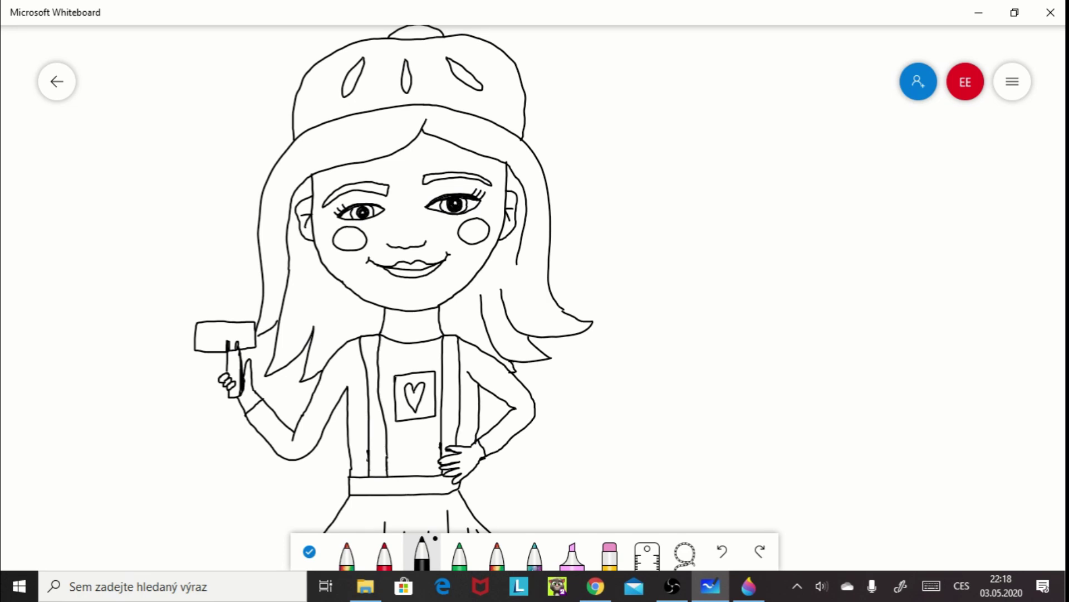
pyautogui.moveTo(514, 264)
pyautogui.mouseDown()
pyautogui.moveTo(528, 299)
pyautogui.moveTo(582, 324)
pyautogui.moveTo(517, 282)
pyautogui.mouseUp()
pyautogui.moveTo(328, 270); pyautogui.dragTo(313, 328)
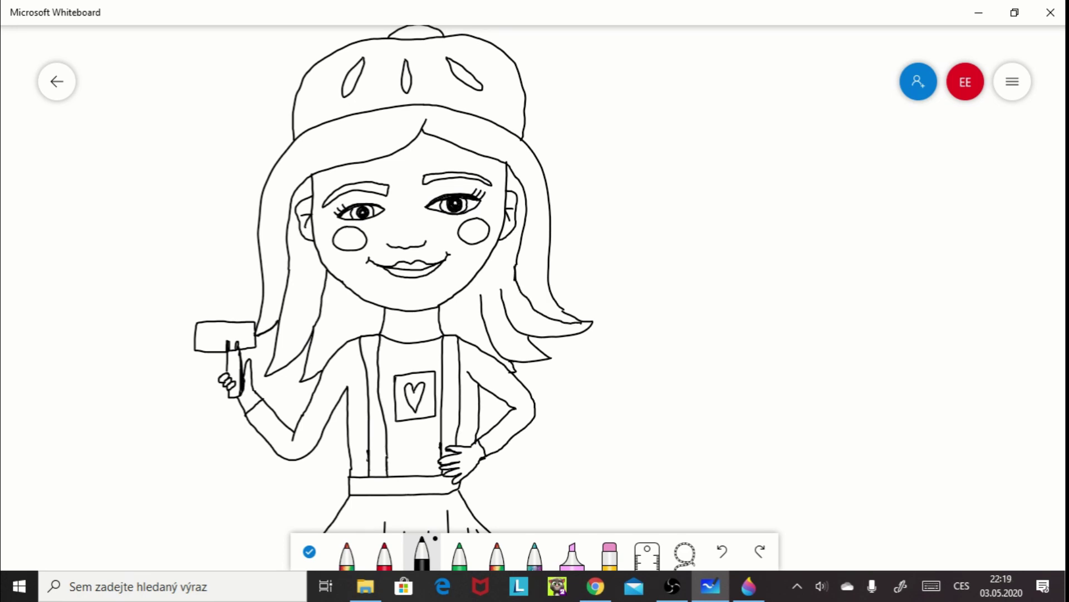
pyautogui.moveTo(364, 298); pyautogui.dragTo(342, 344)
# - Lasso-select the entire girl drawing and cut it
pyautogui.click(309, 551)
pyautogui.click(413, 310)
pyautogui.moveTo(571, 490)
pyautogui.mouseDown()
pyautogui.moveTo(480, 401)
pyautogui.moveTo(559, 341)
pyautogui.moveTo(486, 306)
pyautogui.mouseUp()
pyautogui.click(610, 551)
pyautogui.scroll(-3, 441, 413)
pyautogui.click(421, 552)
pyautogui.click(684, 552)
pyautogui.moveTo(479, 475)
pyautogui.mouseDown()
pyautogui.moveTo(526, 463)
pyautogui.moveTo(374, 92)
pyautogui.moveTo(415, 474)
pyautogui.mouseUp()
pyautogui.click(442, 43)
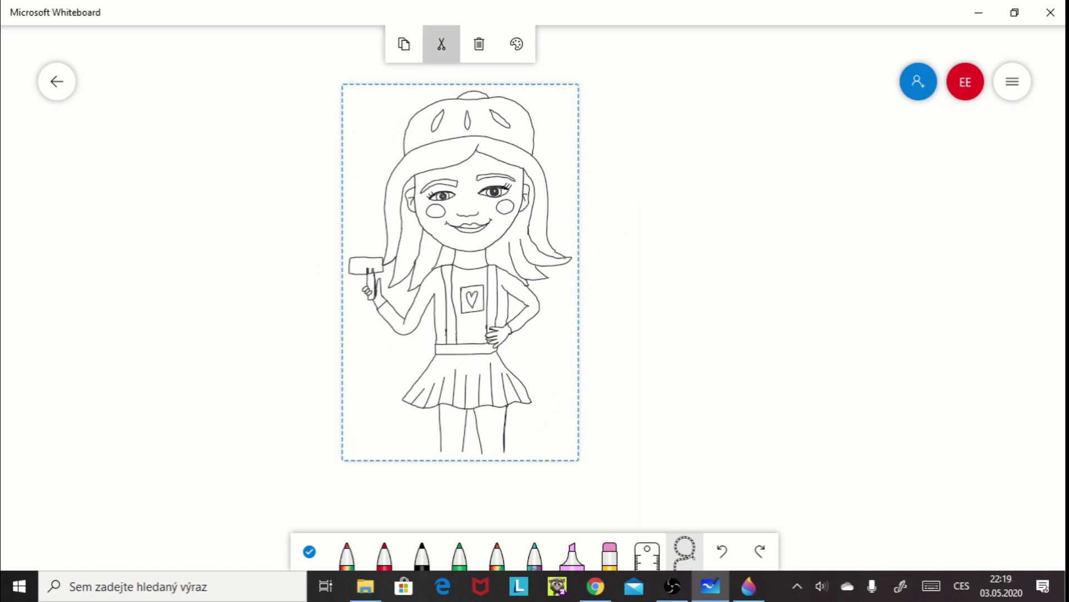
# - Switch to Paint 3D, paste the drawing and move the girl towards the middle of the canvas
pyautogui.click(750, 586)
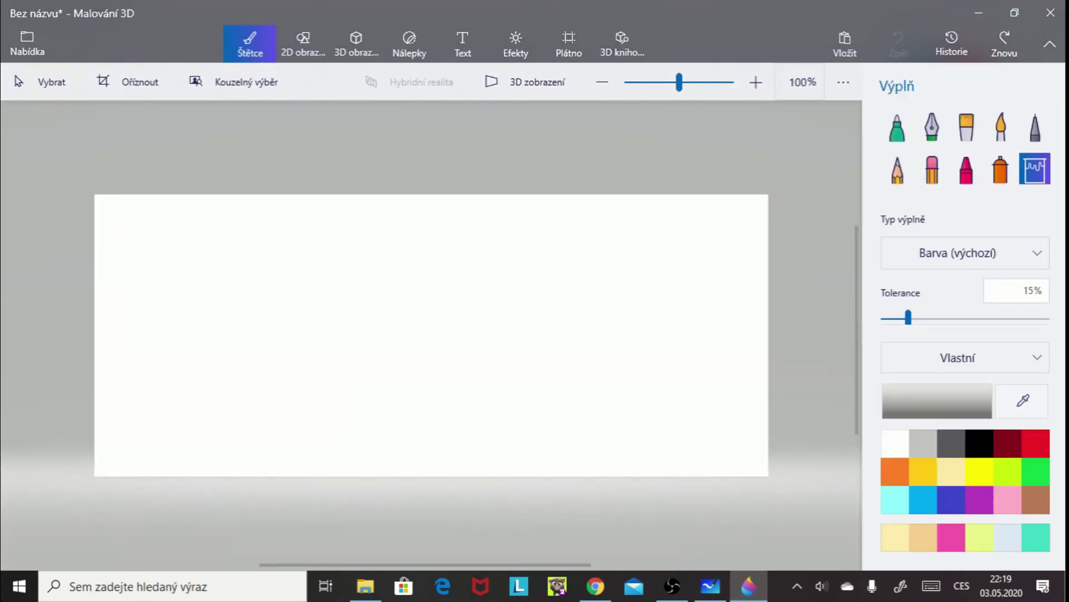
pyautogui.hotkey('ctrl', 'v')
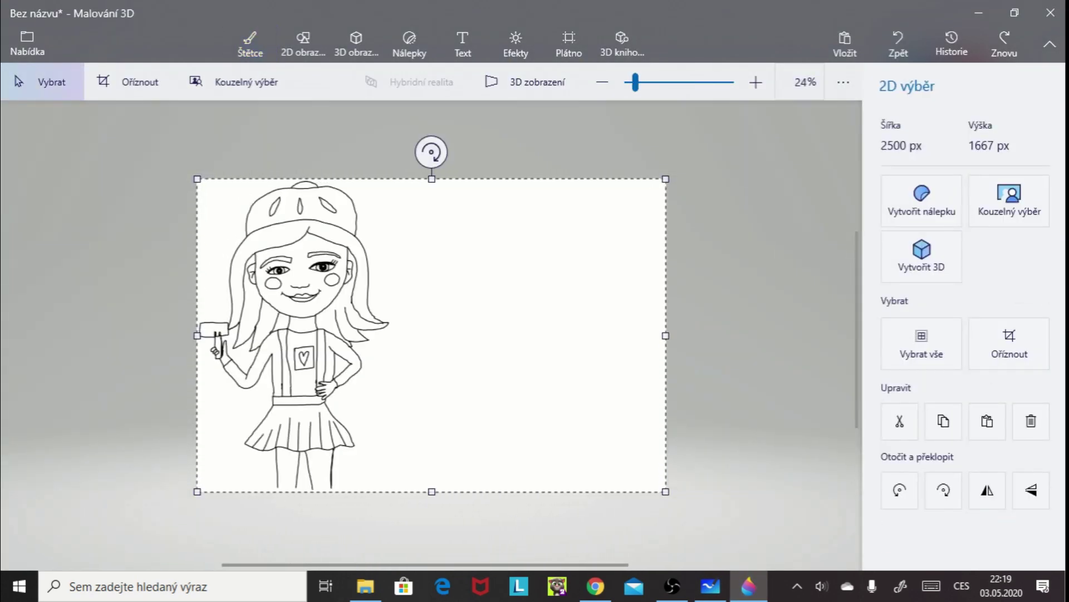
pyautogui.moveTo(190, 169)
pyautogui.mouseDown()
pyautogui.moveTo(420, 362)
pyautogui.moveTo(500, 497)
pyautogui.mouseUp()
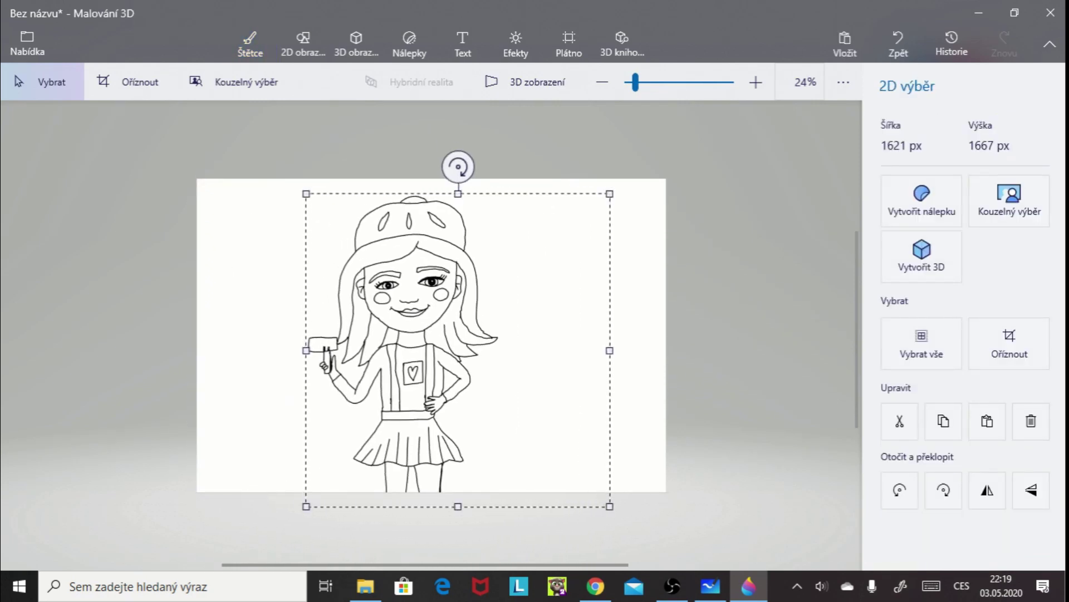
# - Fill the girl's face, neck and both hands with the light tan skin colour using the Fill tool
pyautogui.click(250, 44)
pyautogui.click(1035, 169)
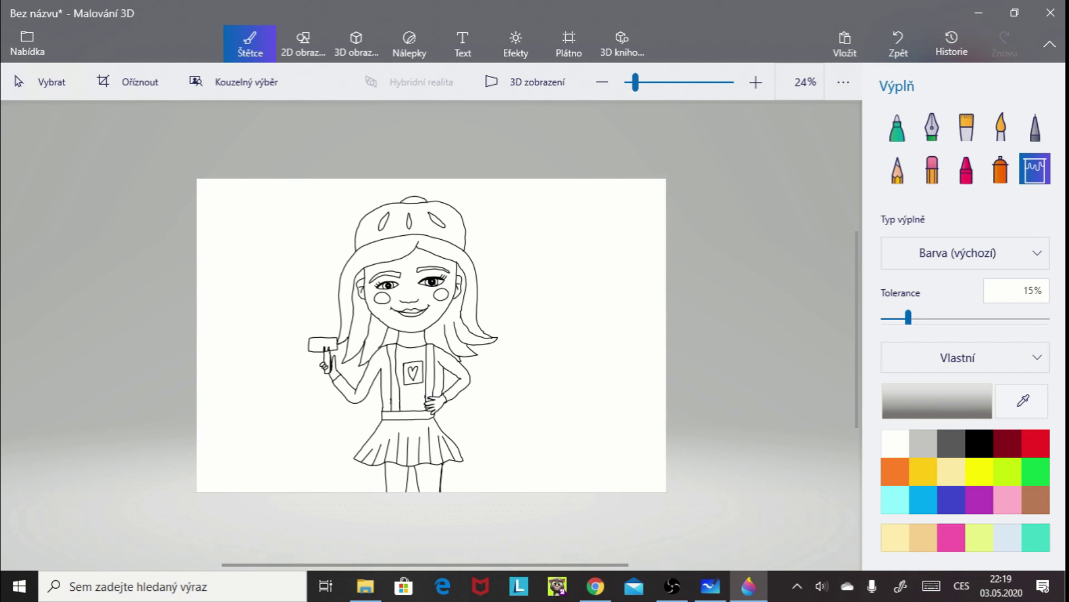
pyautogui.click(924, 537)
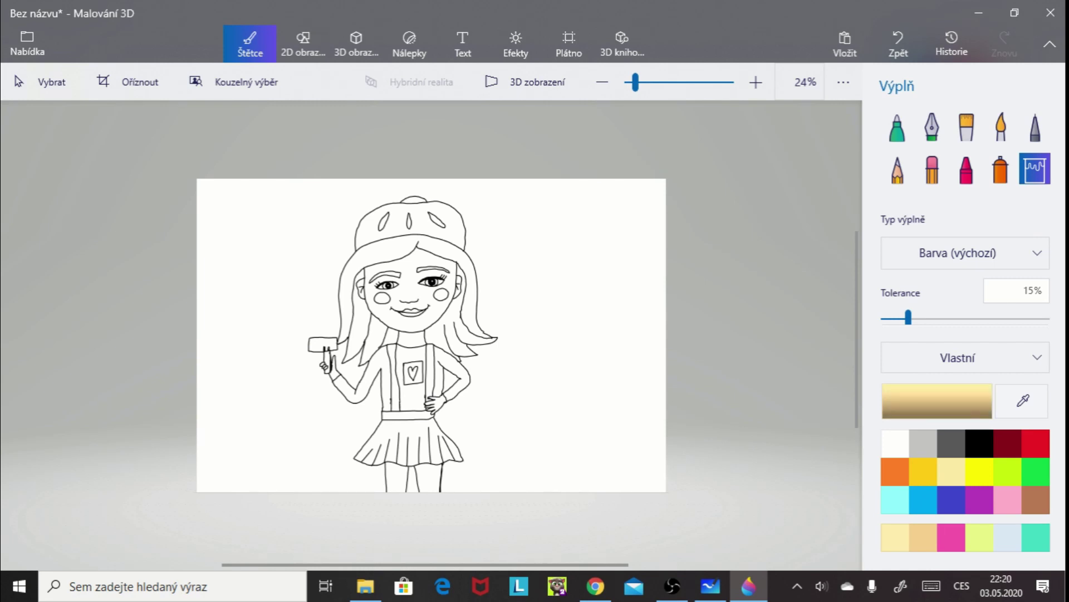
pyautogui.click(412, 268)
pyautogui.click(413, 338)
pyautogui.click(435, 404)
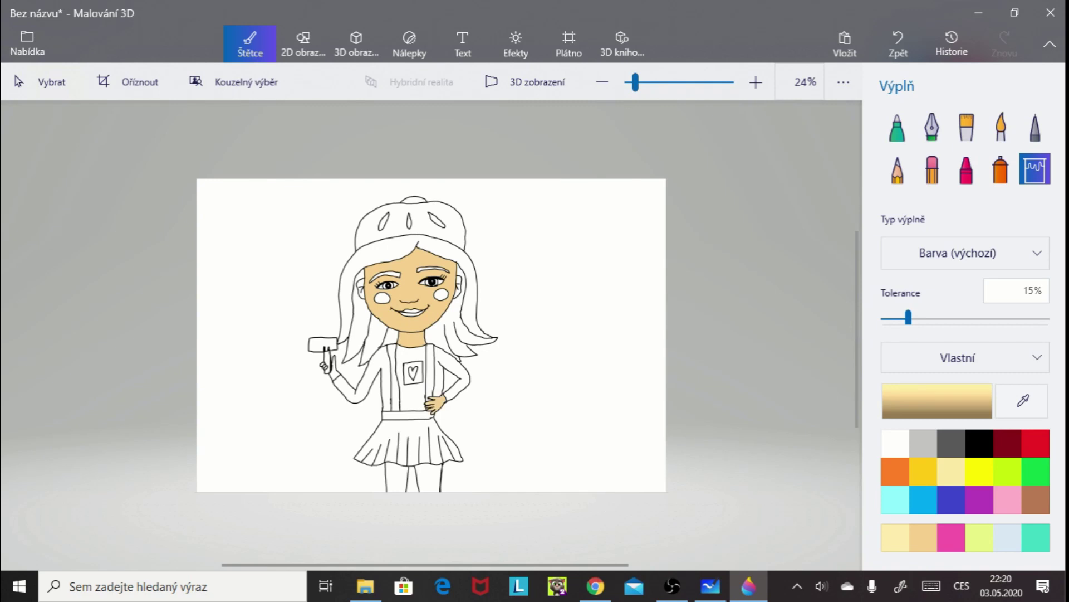
pyautogui.click(335, 369)
# - Fill both legs, both ears and the fingers of the raised hand with the same tan skin colour
pyautogui.click(756, 82)
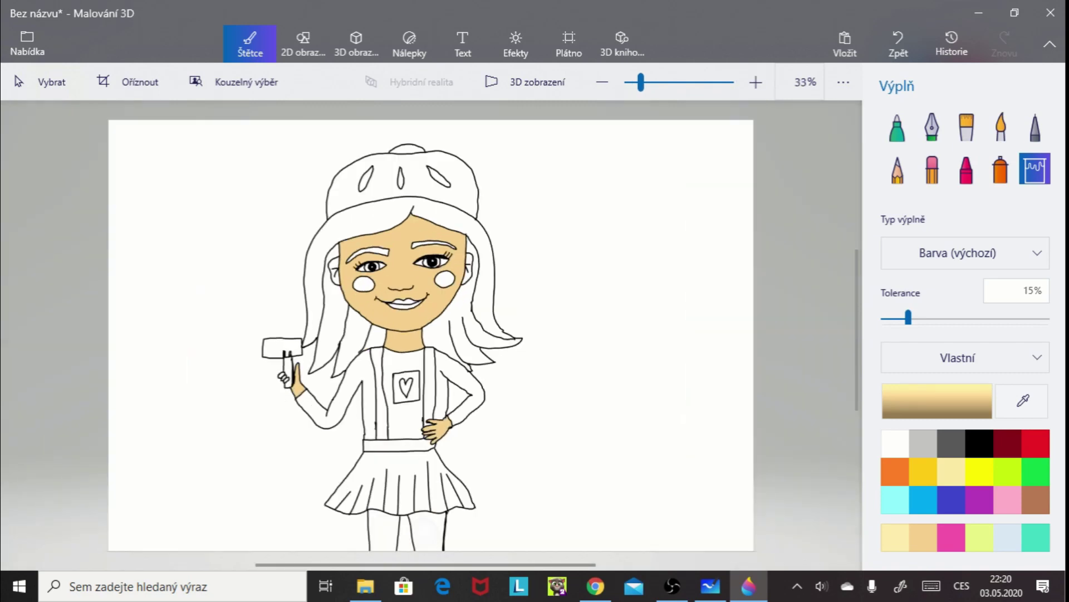
pyautogui.click(426, 532)
pyautogui.click(384, 529)
pyautogui.click(468, 269)
pyautogui.click(335, 271)
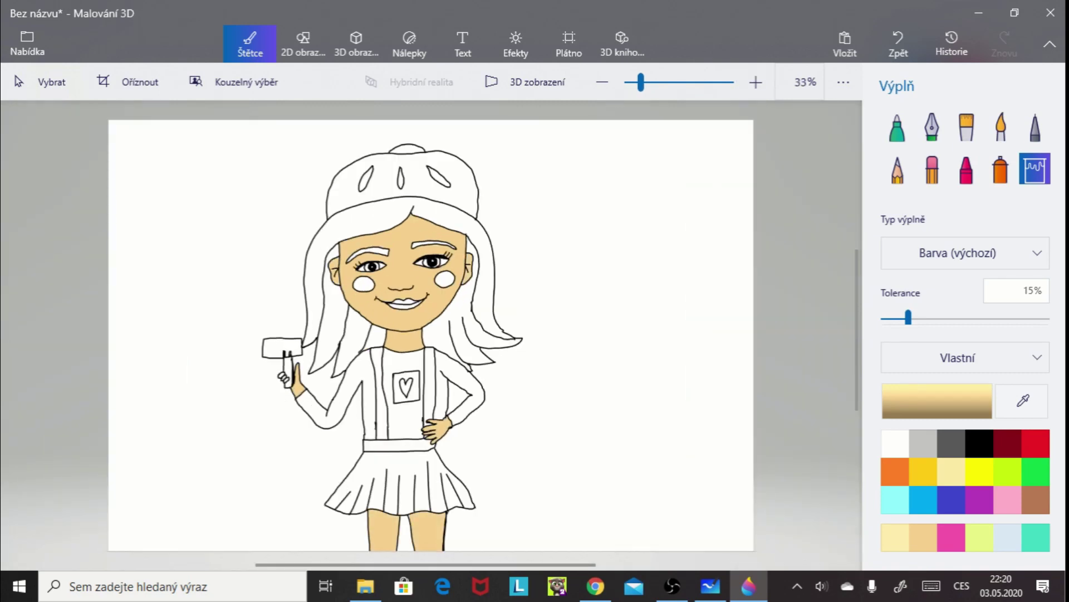
pyautogui.click(756, 81)
pyautogui.click(756, 82)
pyautogui.click(132, 415)
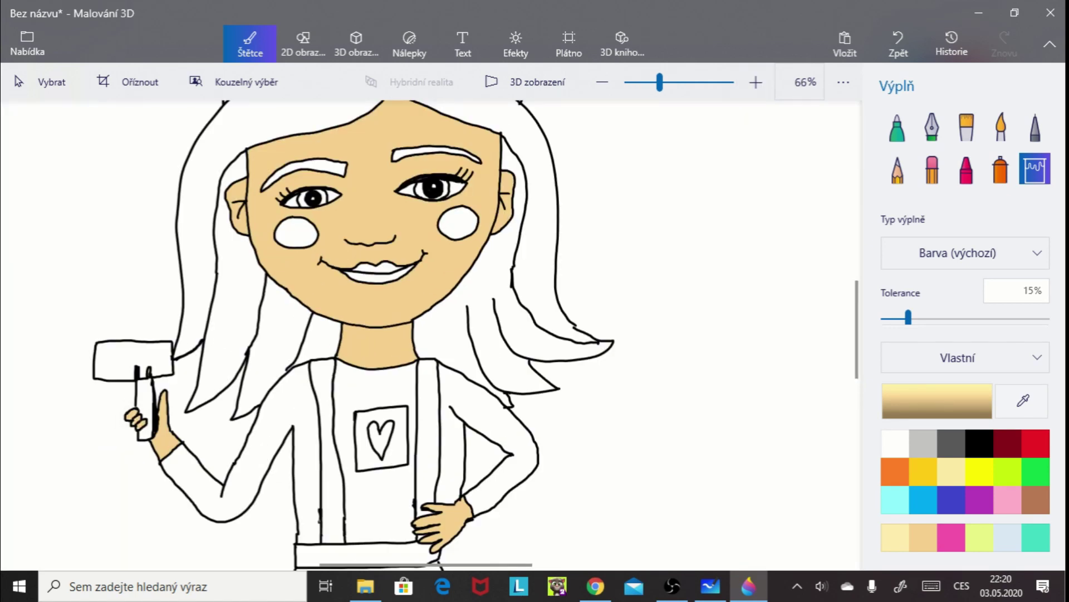
# - Fill the heart on the chest patch with red and both cheek circles with pink
pyautogui.click(1036, 443)
pyautogui.click(381, 435)
pyautogui.click(1007, 499)
pyautogui.click(458, 222)
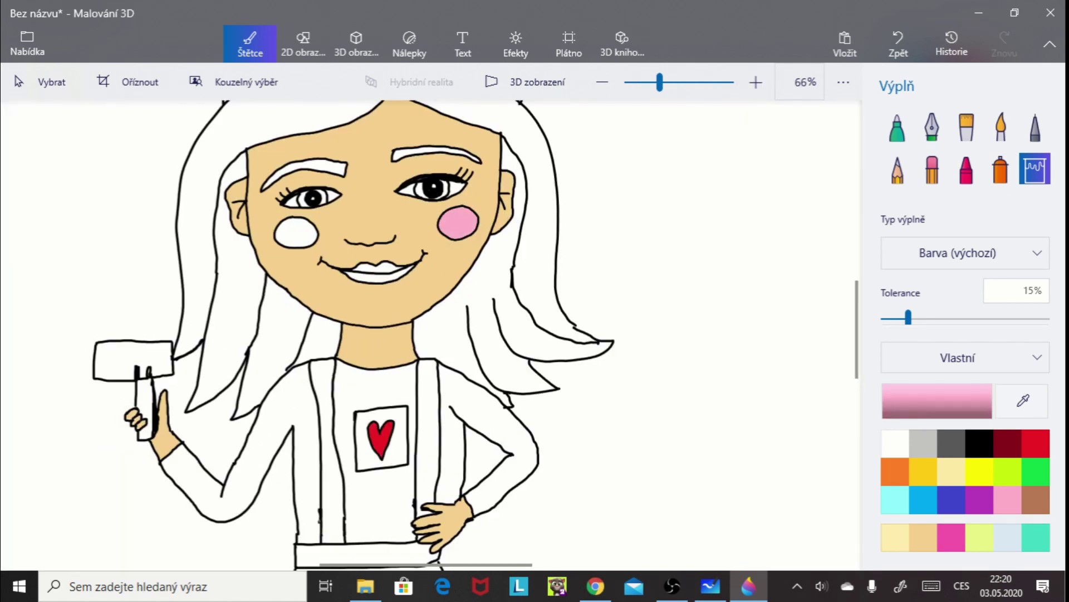
pyautogui.click(296, 232)
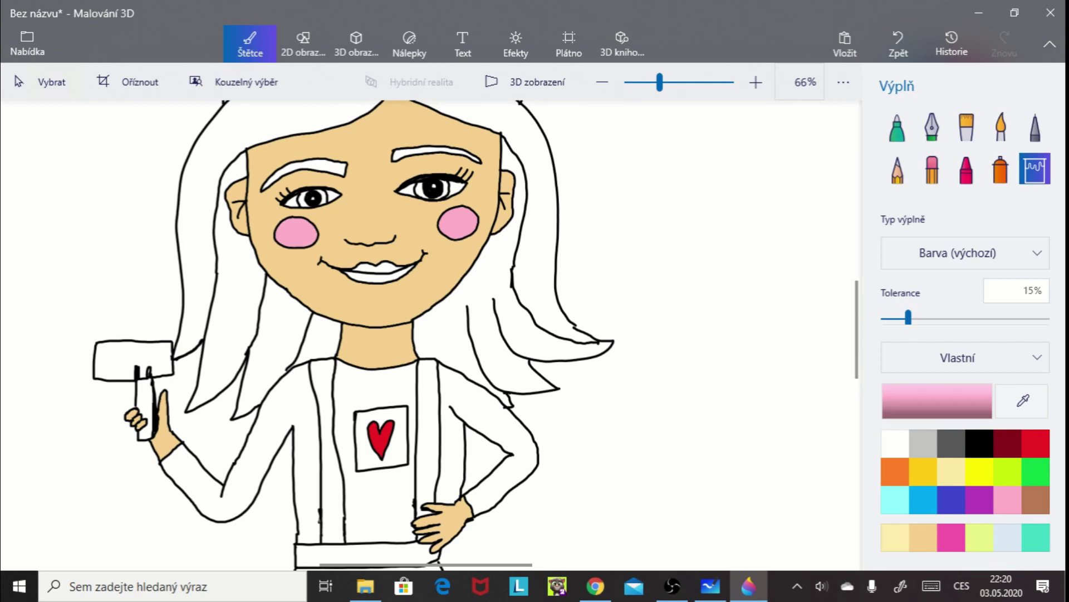
# - Fill both eyebrows with dark grey and the upper and lower lips with red
pyautogui.click(952, 443)
pyautogui.click(435, 152)
pyautogui.click(303, 170)
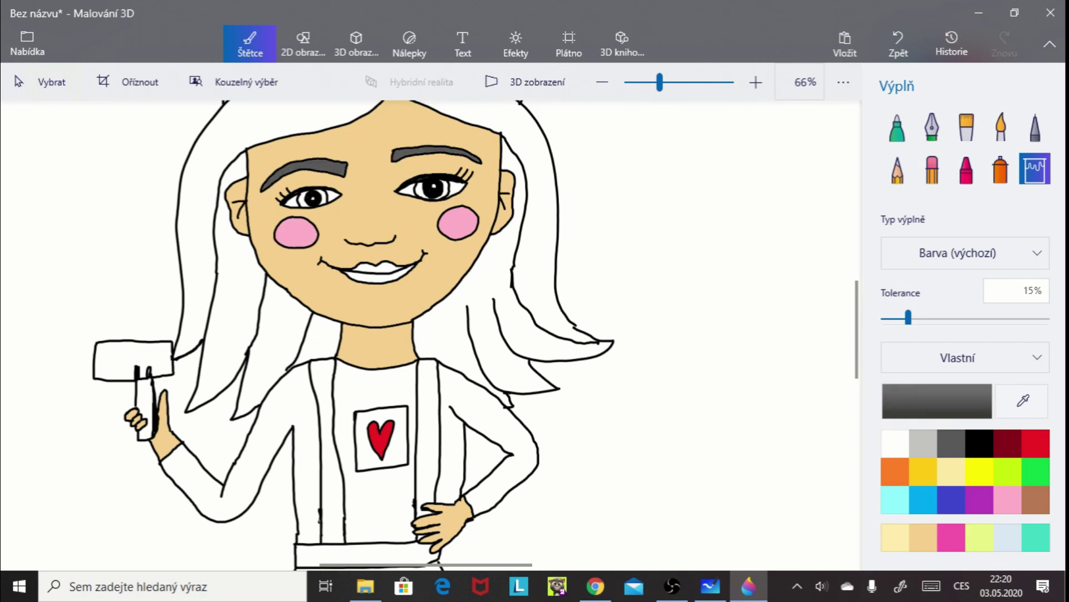
pyautogui.click(1036, 500)
pyautogui.click(1036, 443)
pyautogui.click(376, 268)
pyautogui.click(379, 278)
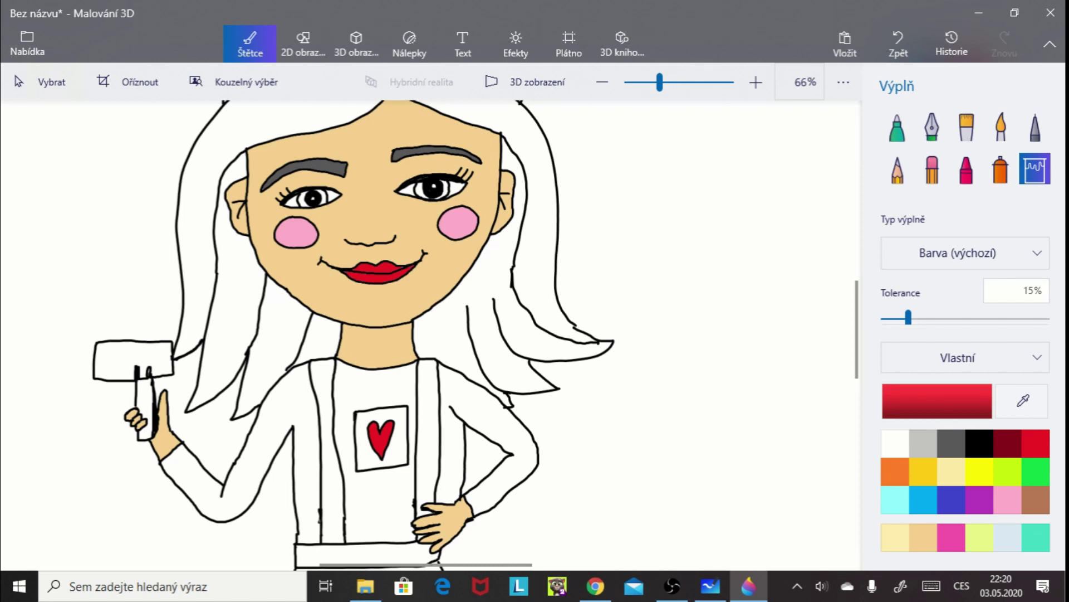
# - Fill the irises of both eyes with indigo blue
pyautogui.click(952, 499)
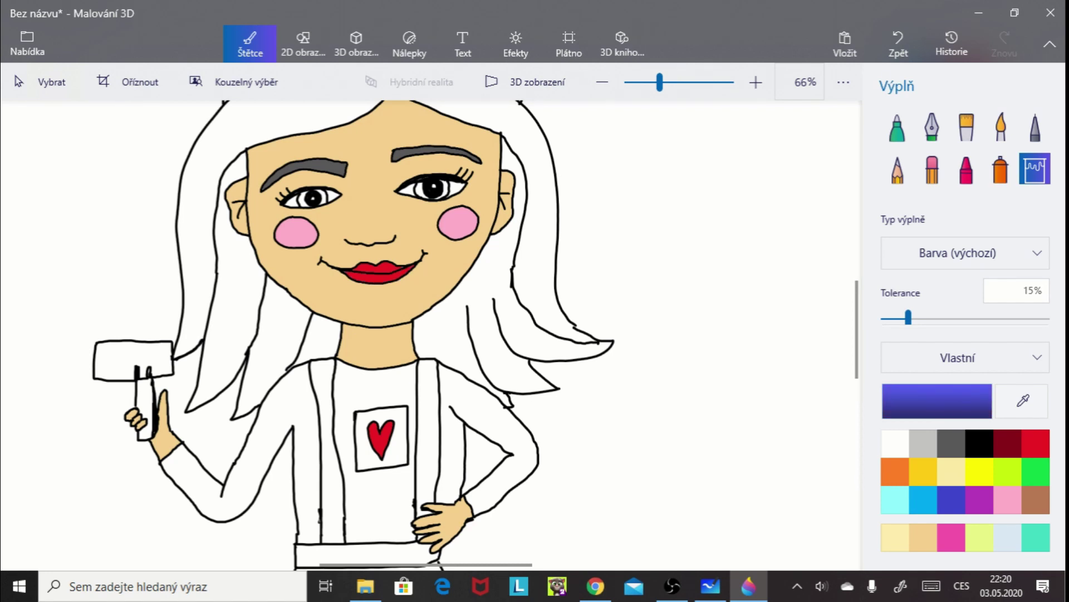
pyautogui.click(421, 190)
pyautogui.click(305, 197)
# - Fill the hammer's head with dark grey and its handle with light grey
pyautogui.click(951, 444)
pyautogui.click(122, 359)
pyautogui.click(923, 443)
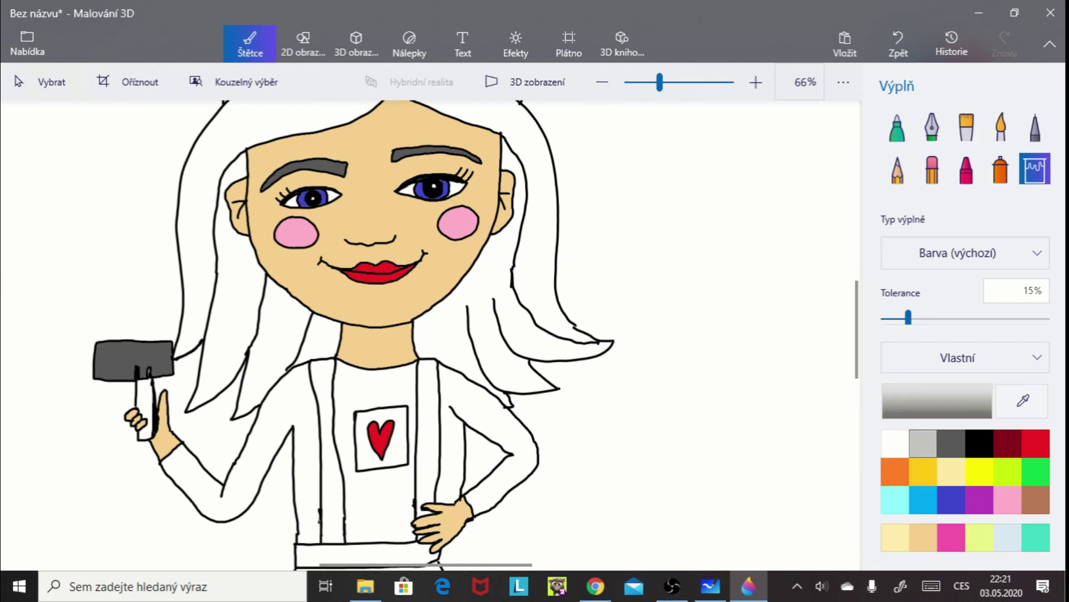
pyautogui.click(144, 409)
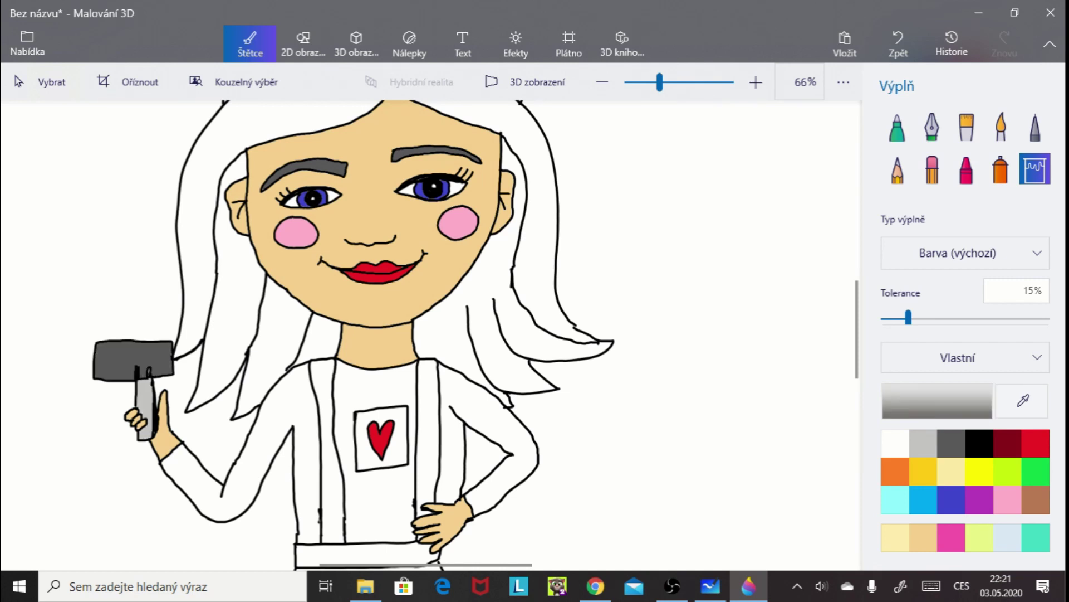
# - Fill the hat with red, and its top knob and three slots with dark red
pyautogui.scroll(-3, 426, 336)
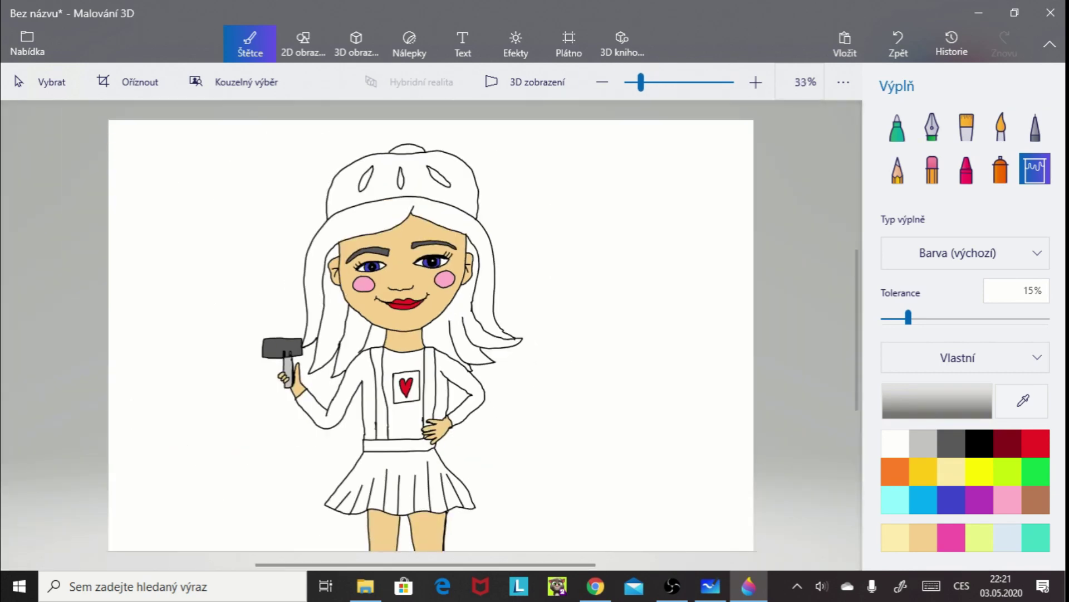
pyautogui.click(1036, 442)
pyautogui.click(436, 192)
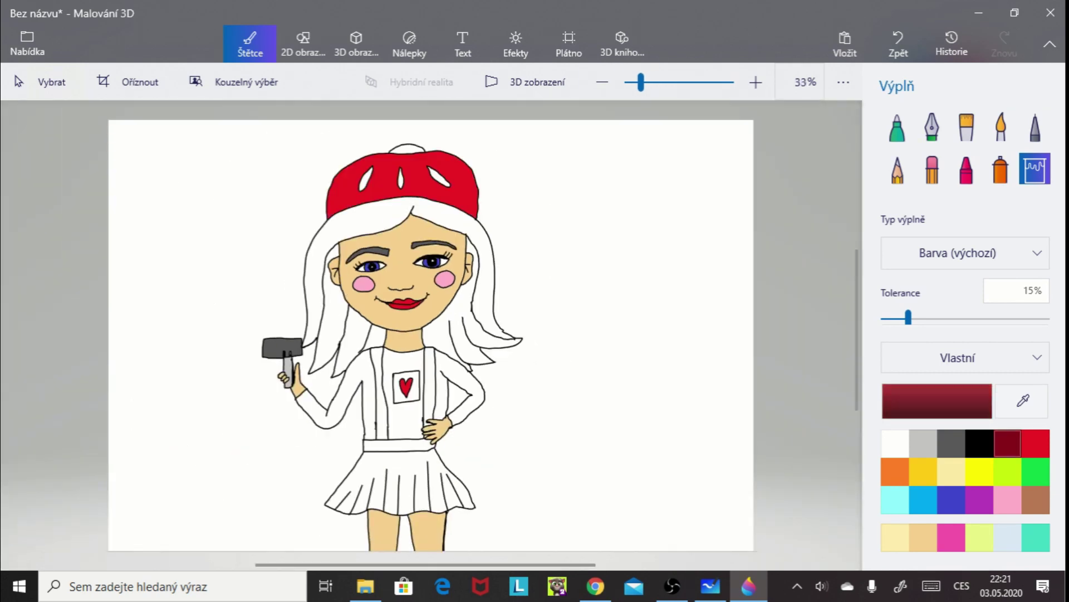
pyautogui.click(1007, 443)
pyautogui.click(756, 82)
pyautogui.scroll(3, 432, 335)
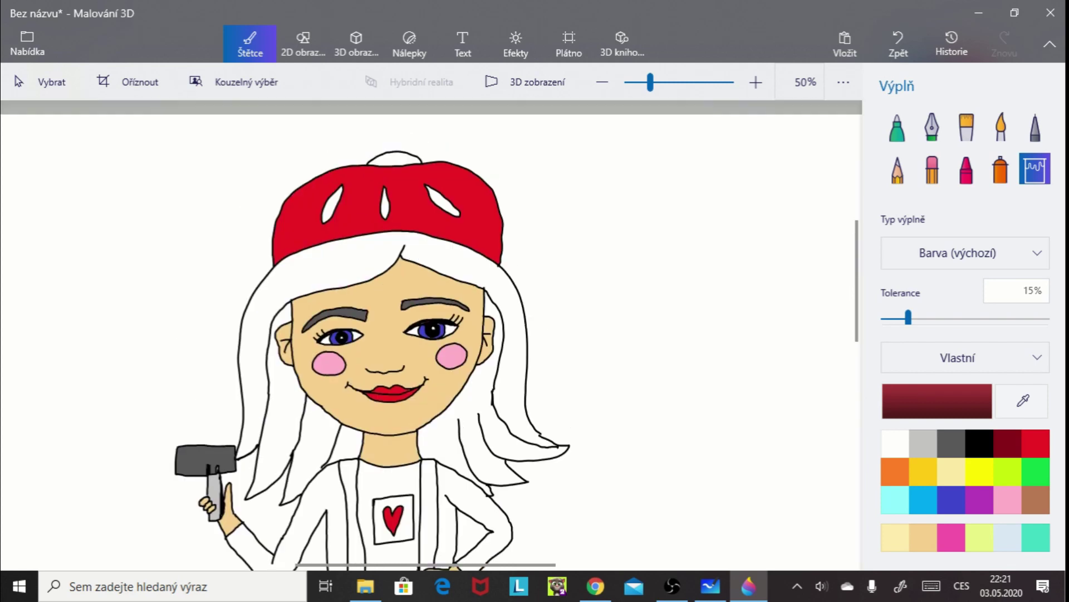
pyautogui.click(394, 189)
pyautogui.click(333, 234)
pyautogui.click(385, 234)
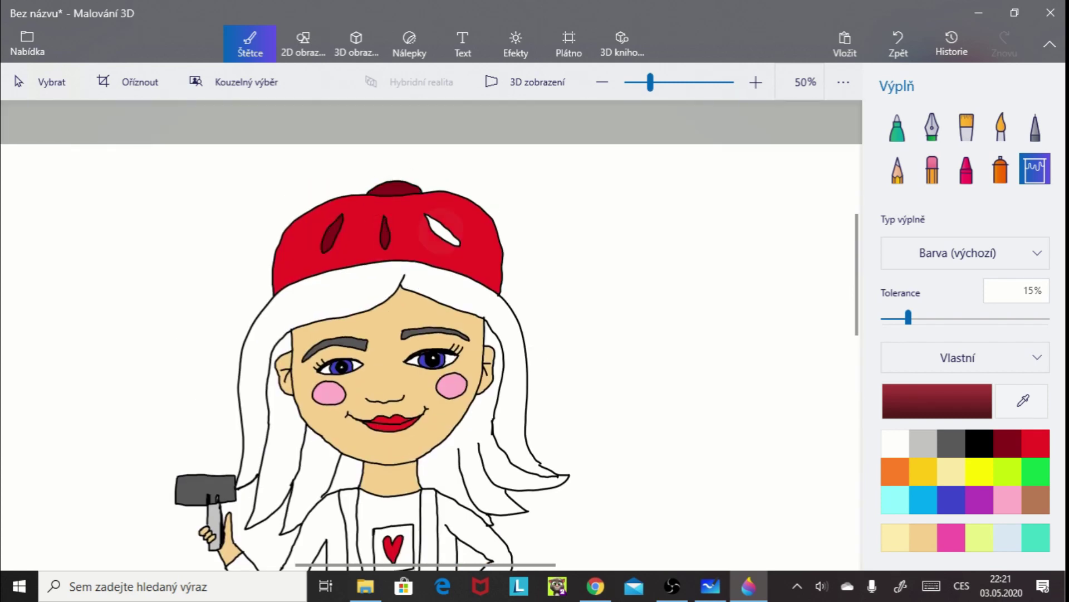
pyautogui.click(443, 230)
# - Fill the pleated skirt and both suspenders with dark red
pyautogui.scroll(-4, 432, 336)
pyautogui.click(384, 502)
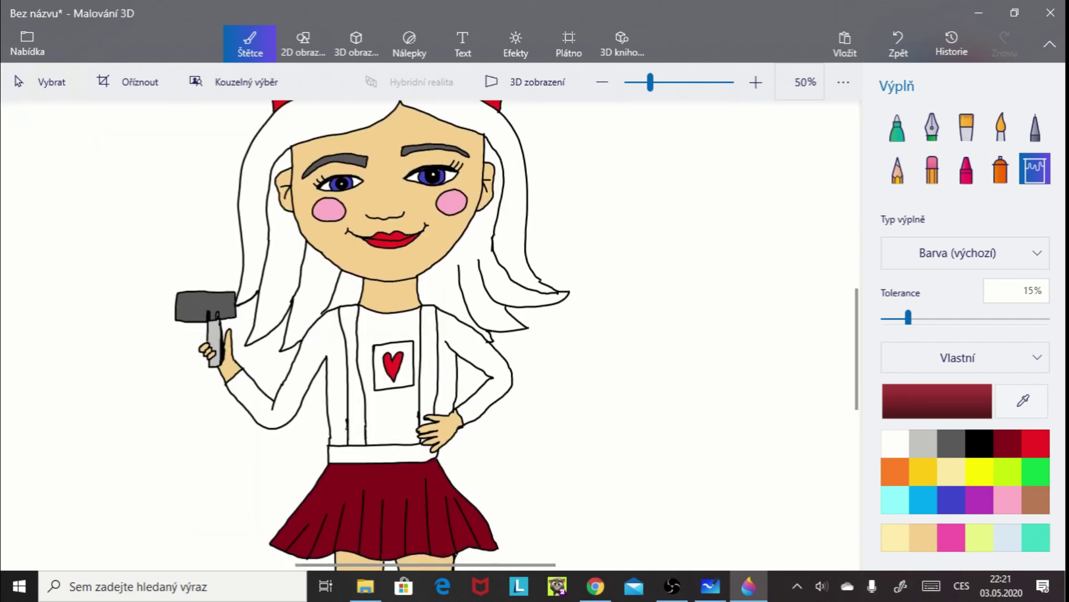
pyautogui.click(353, 373)
pyautogui.click(429, 362)
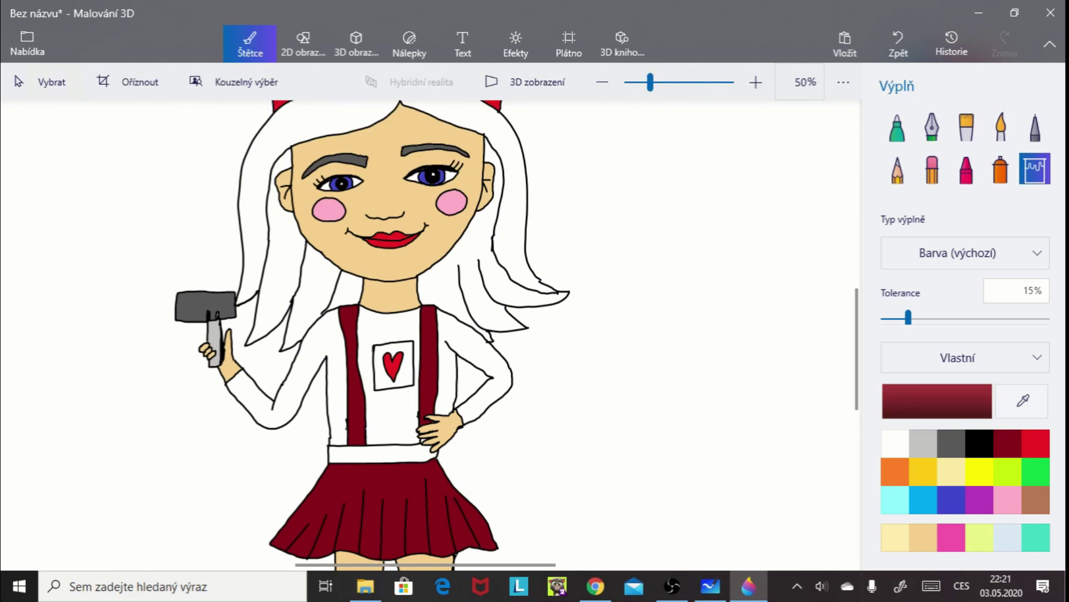
# - Fill all sections of the girl's hair on both sides of the face with golden yellow
pyautogui.click(923, 471)
pyautogui.click(472, 256)
pyautogui.click(511, 214)
pyautogui.click(284, 256)
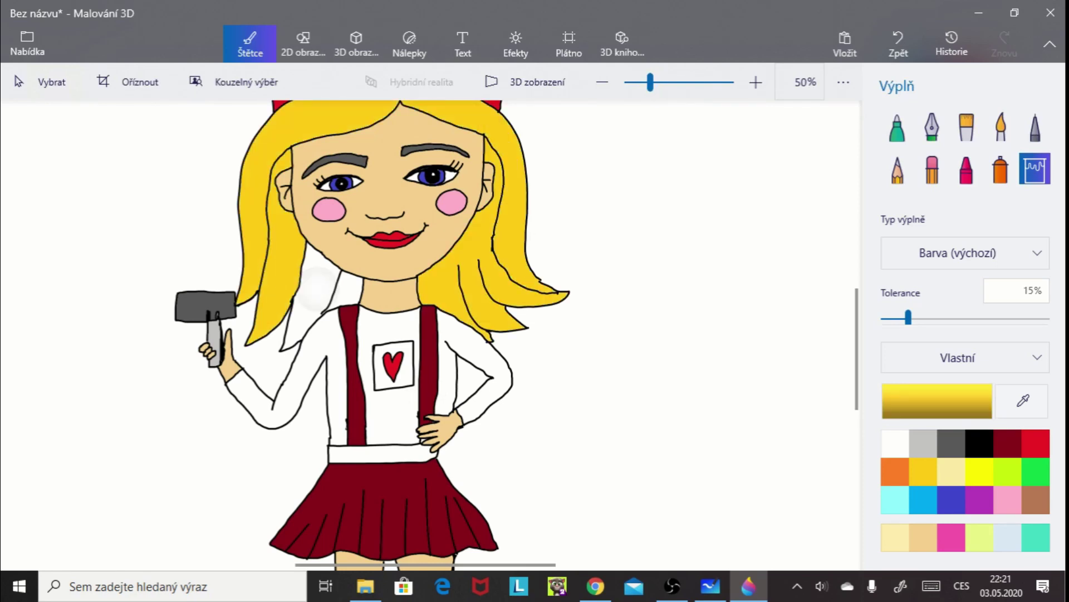
pyautogui.click(316, 287)
pyautogui.click(345, 287)
# - Fill the background with turquoise, including the gaps between the legs and between the hair and raised arm
pyautogui.scroll(-1, 432, 335)
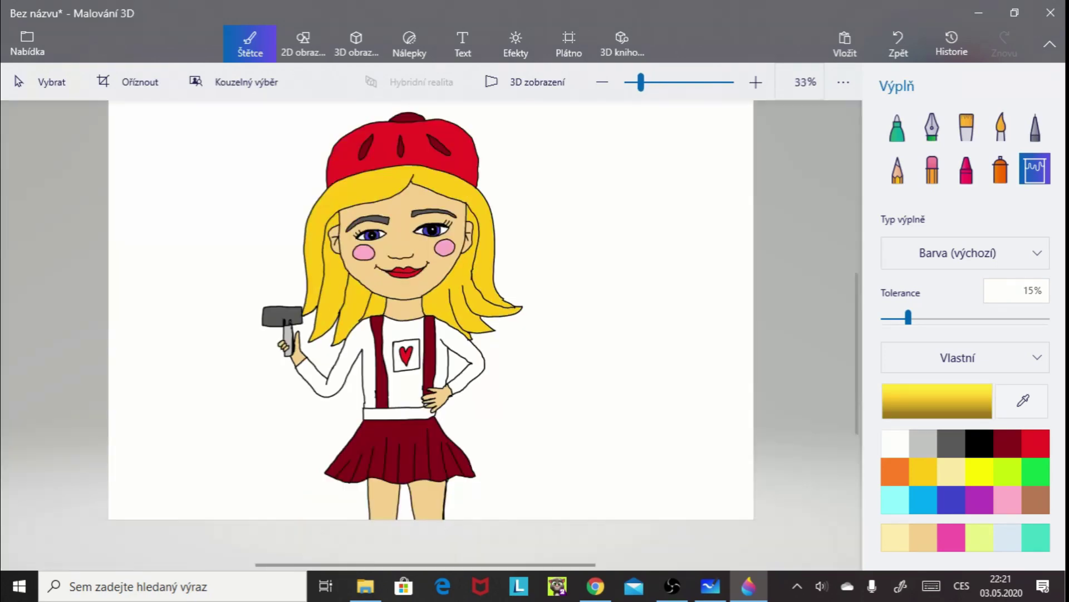
pyautogui.click(1036, 536)
pyautogui.click(624, 312)
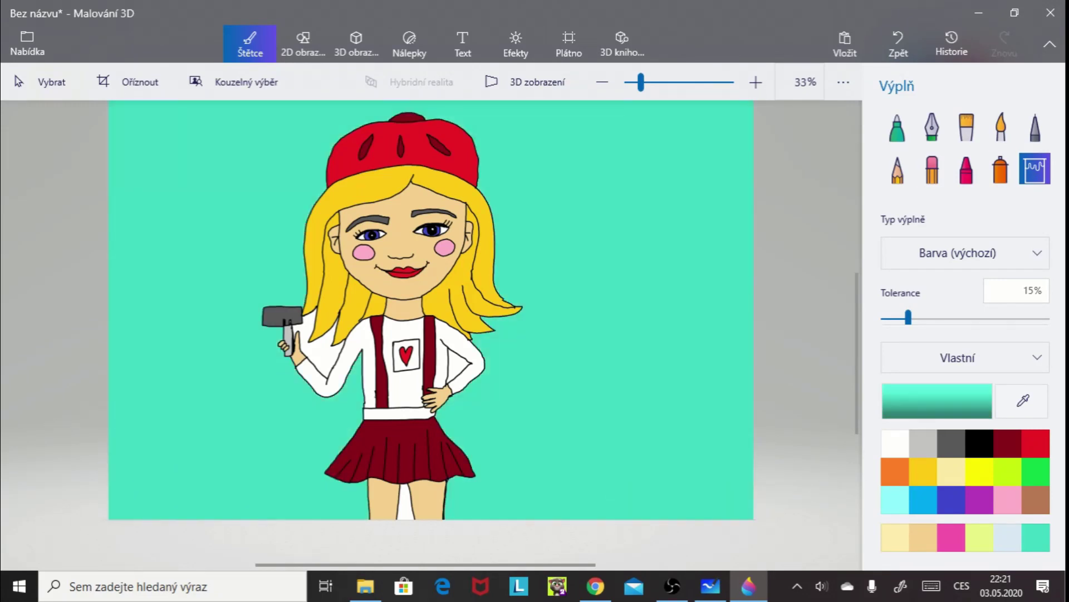
pyautogui.click(405, 506)
pyautogui.click(324, 356)
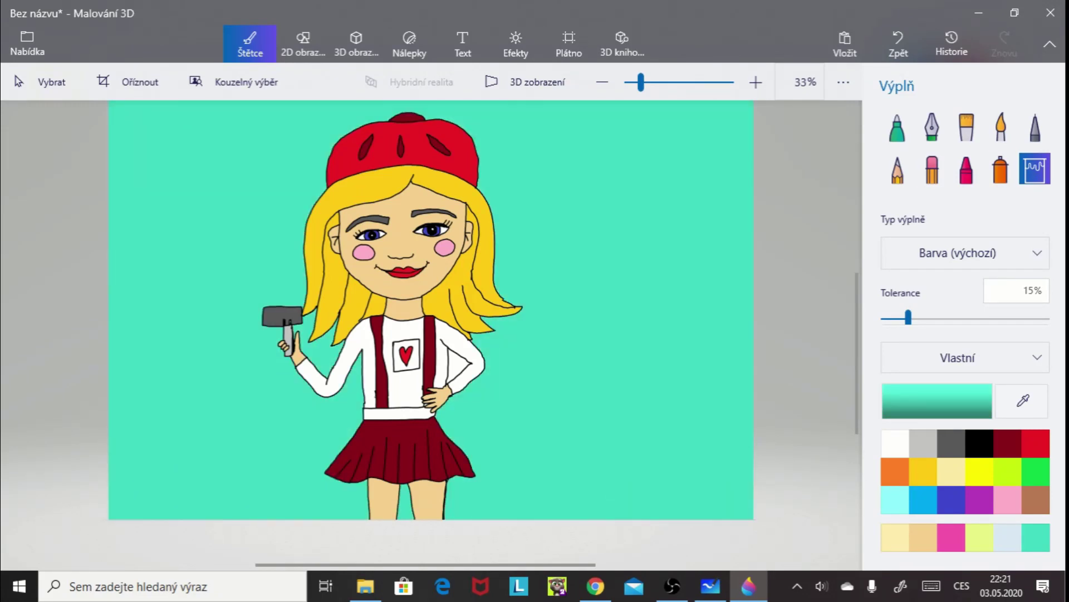
# - Fill the skirt's waistband with pink and the gap inside the bent elbow with turquoise
pyautogui.click(1007, 500)
pyautogui.click(398, 413)
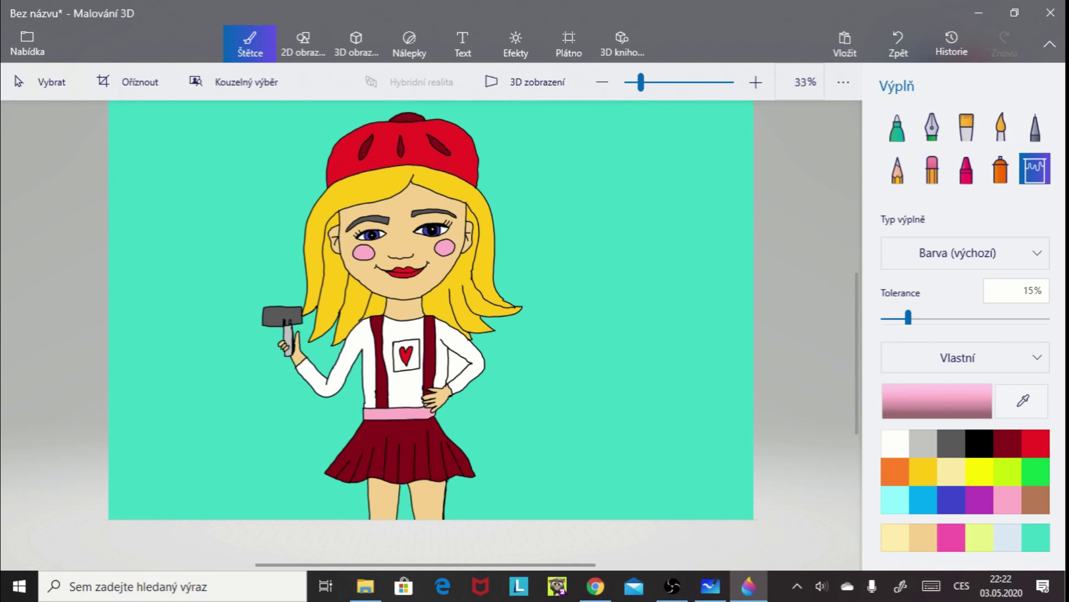
pyautogui.click(1036, 538)
pyautogui.click(458, 365)
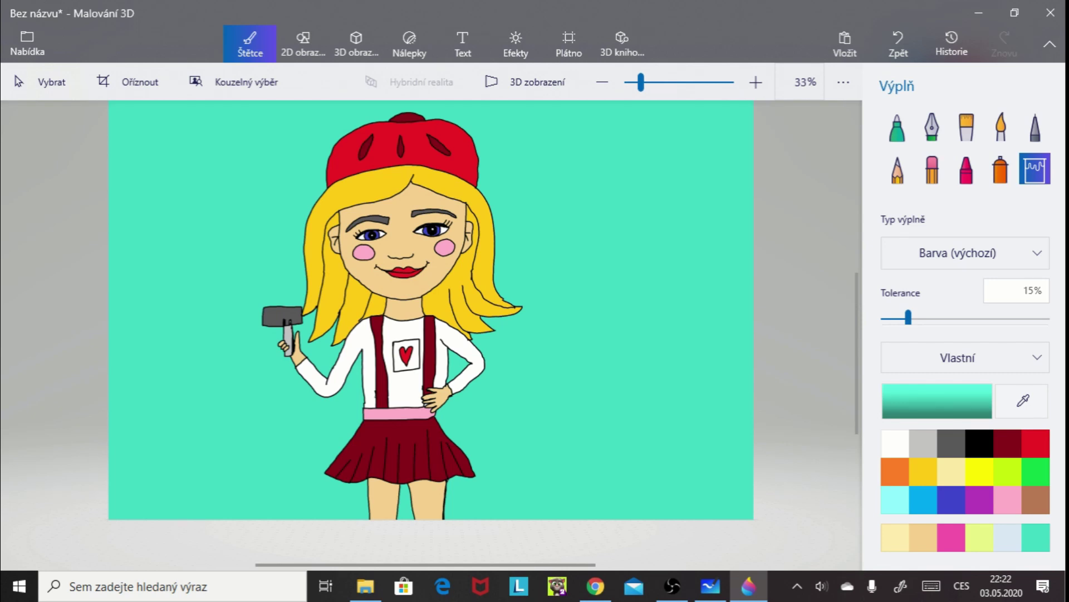
pyautogui.click(923, 471)
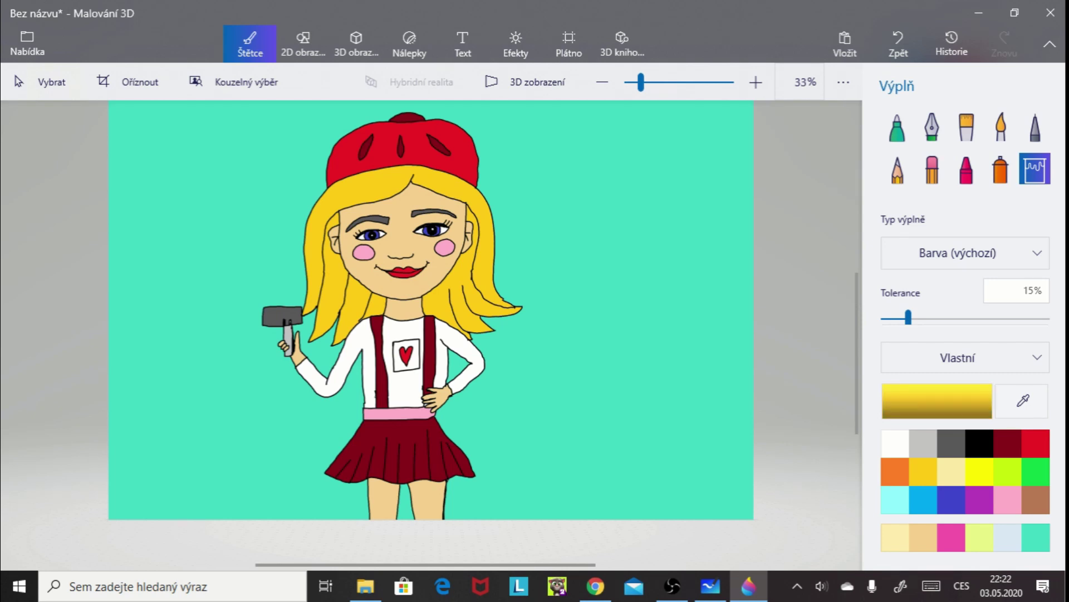
pyautogui.click(466, 352)
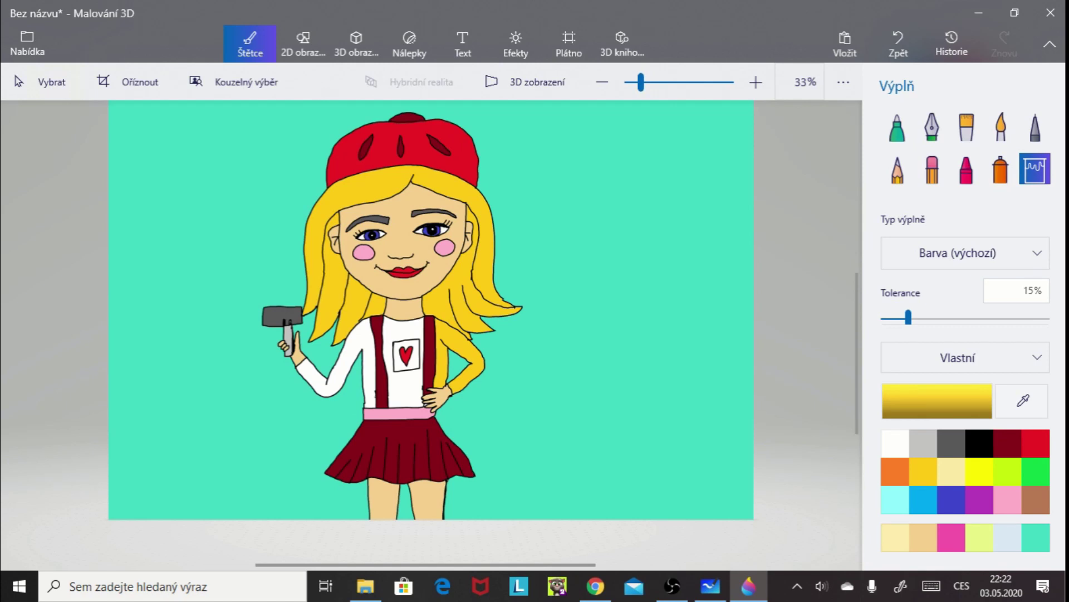
pyautogui.hotkey('ctrl', 'z')
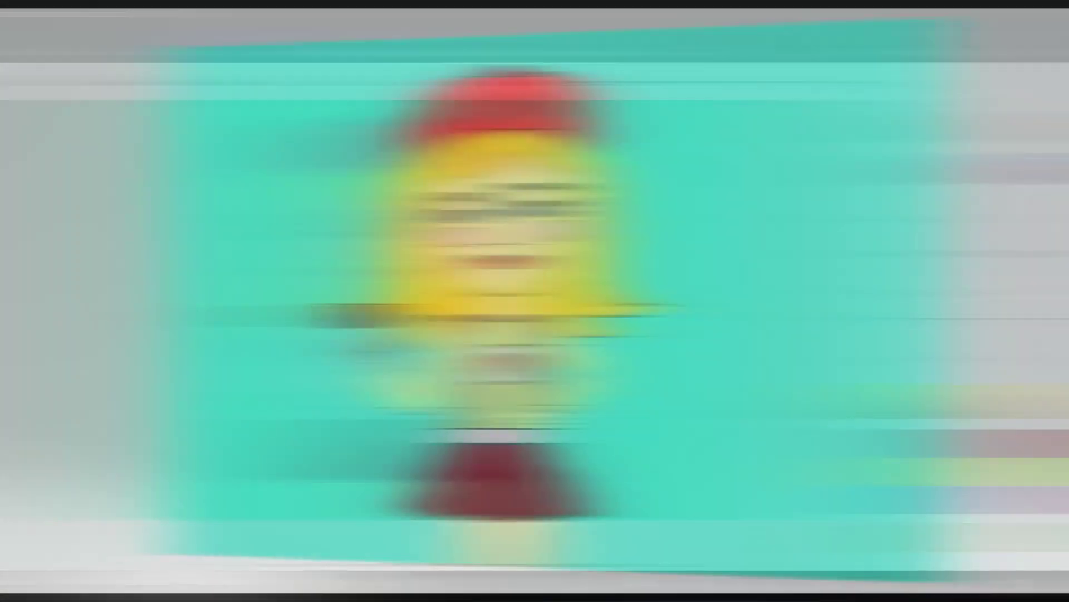